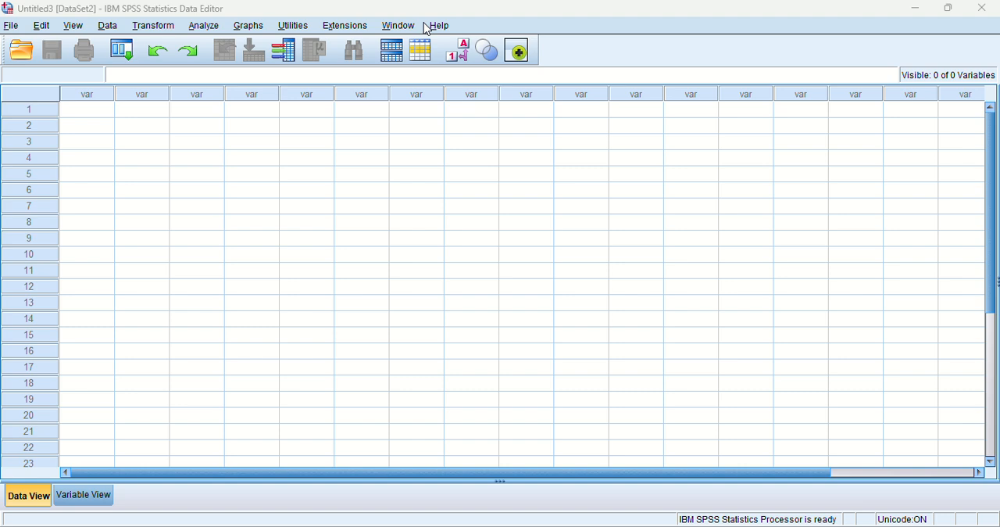
# Select the first empty data cell and switch to the Excel workbook Book1 holding the GDP per Kapita data.
pyautogui.click(71, 116)
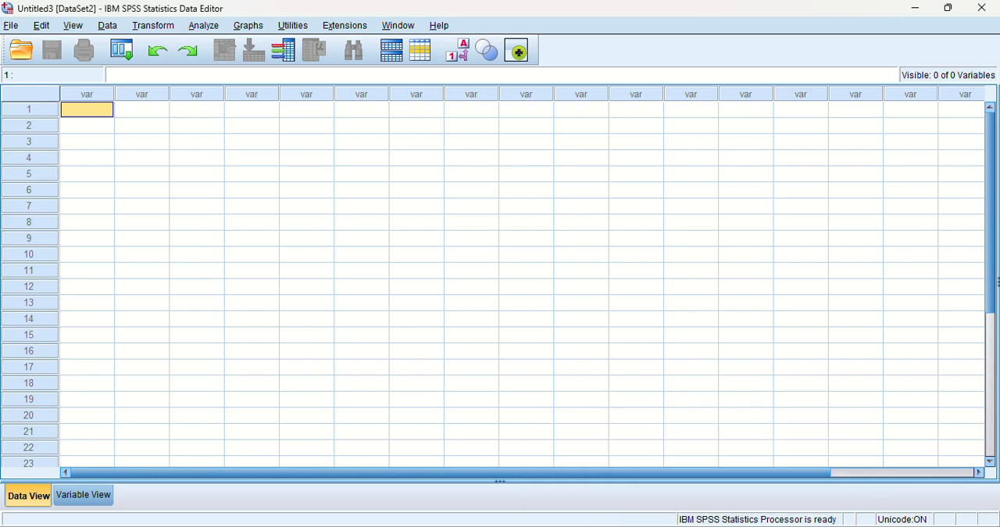
pyautogui.moveTo(609, 525)
pyautogui.click(595, 500)
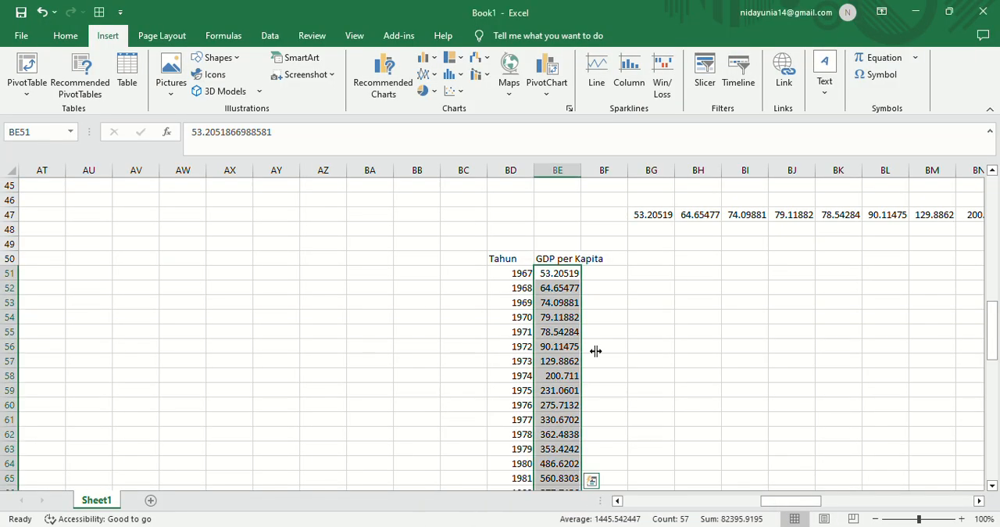
pyautogui.click(599, 286)
pyautogui.moveTo(563, 274); pyautogui.dragTo(571, 464)
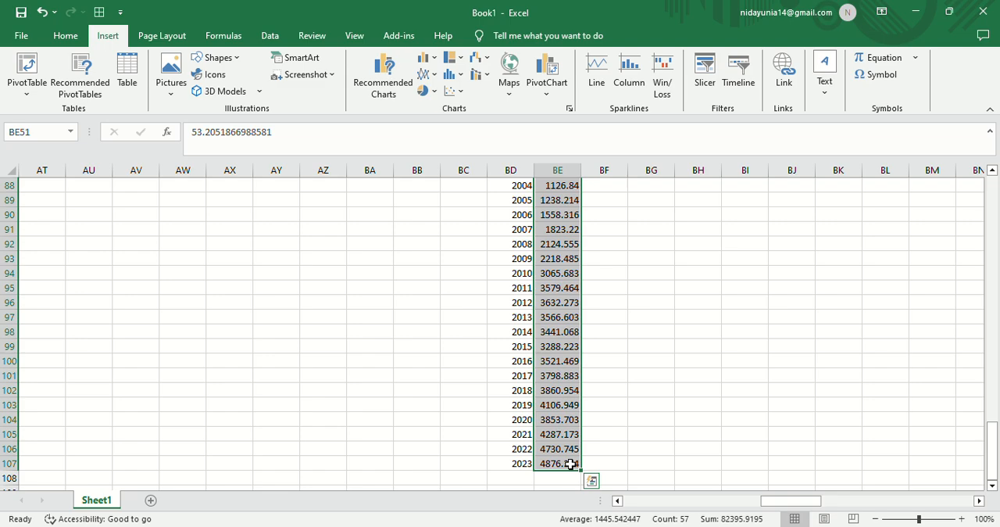
pyautogui.hotkey('ctrl', 'v')
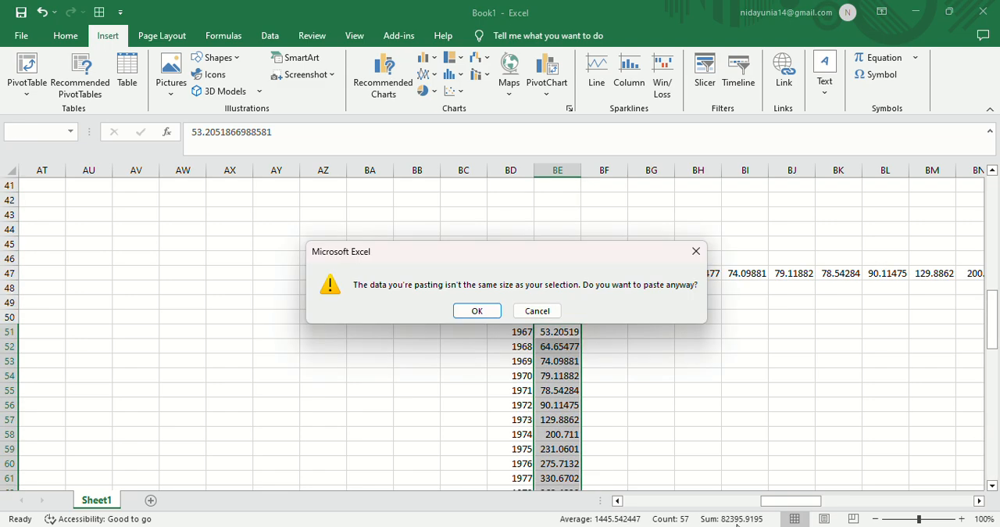
pyautogui.click(696, 251)
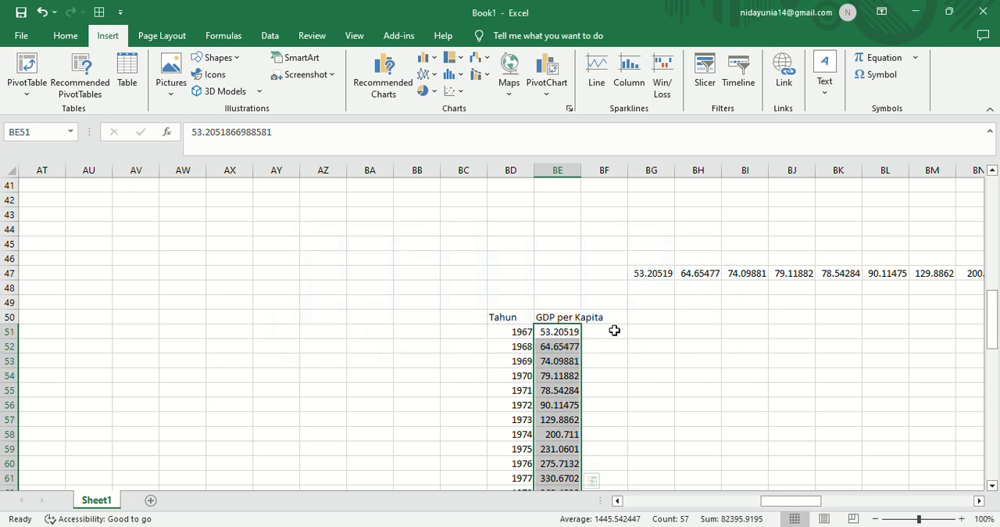
# Copy the GDP per Kapita values for 1967 to 2023 from cells BE51:BE107.
pyautogui.click(614, 330)
pyautogui.moveTo(547, 332); pyautogui.dragTo(579, 470)
pyautogui.hotkey('ctrl', 'c')
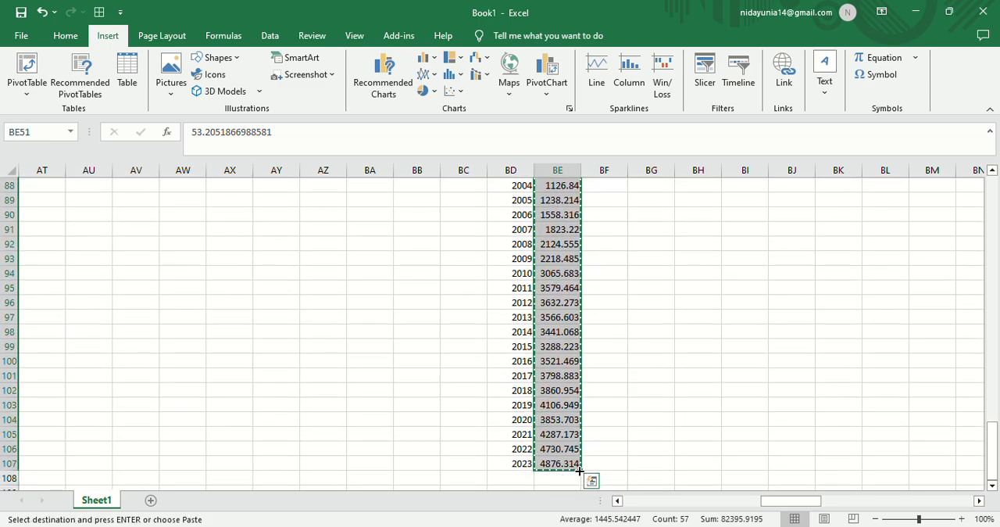
# Switch to the empty SPSS data editor and paste the copied GDP values into the first column.
pyautogui.moveTo(704, 525)
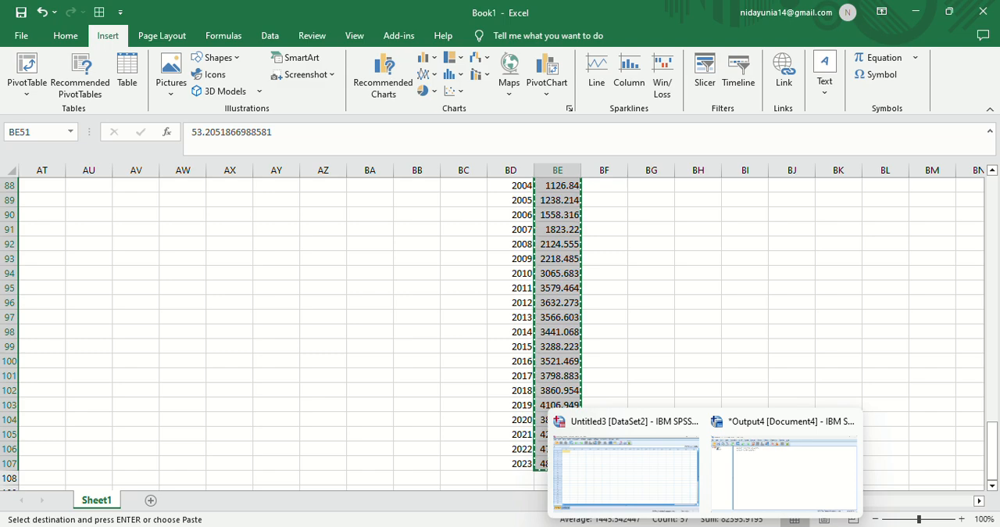
pyautogui.click(626, 473)
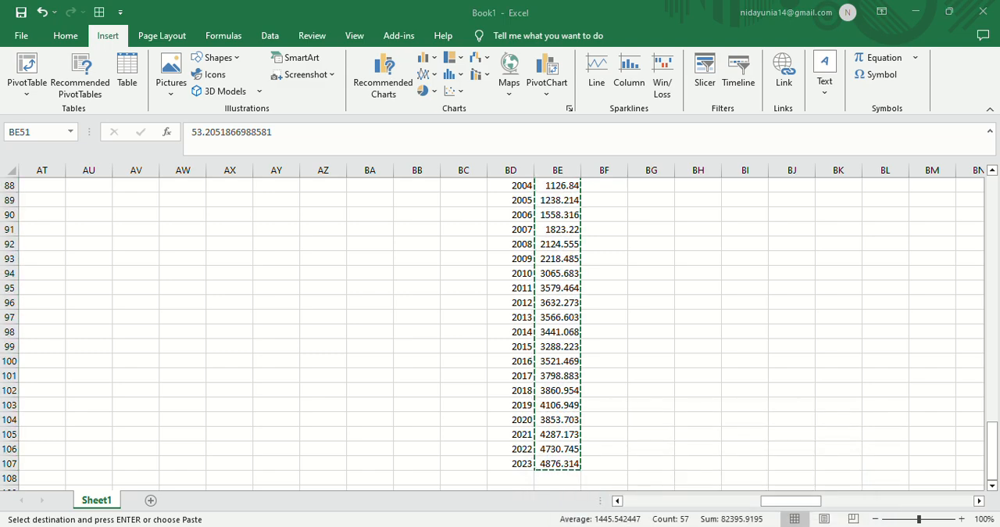
pyautogui.moveTo(642, 526)
pyautogui.click(585, 488)
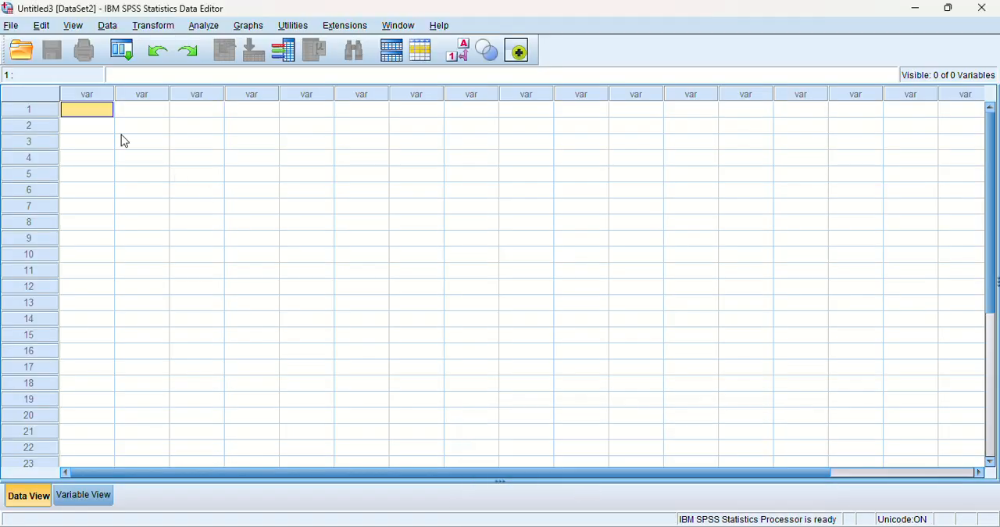
pyautogui.hotkey('ctrl', 'v')
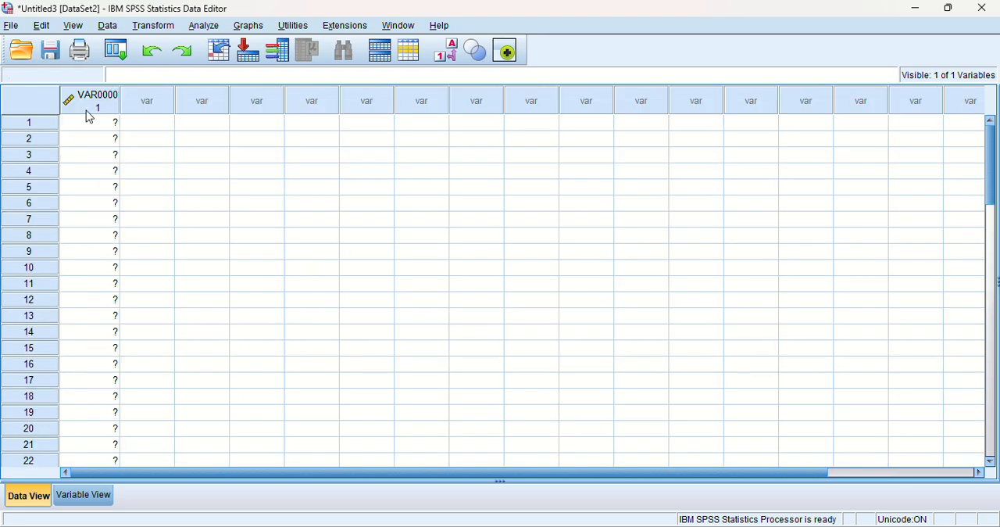
pyautogui.click(94, 104)
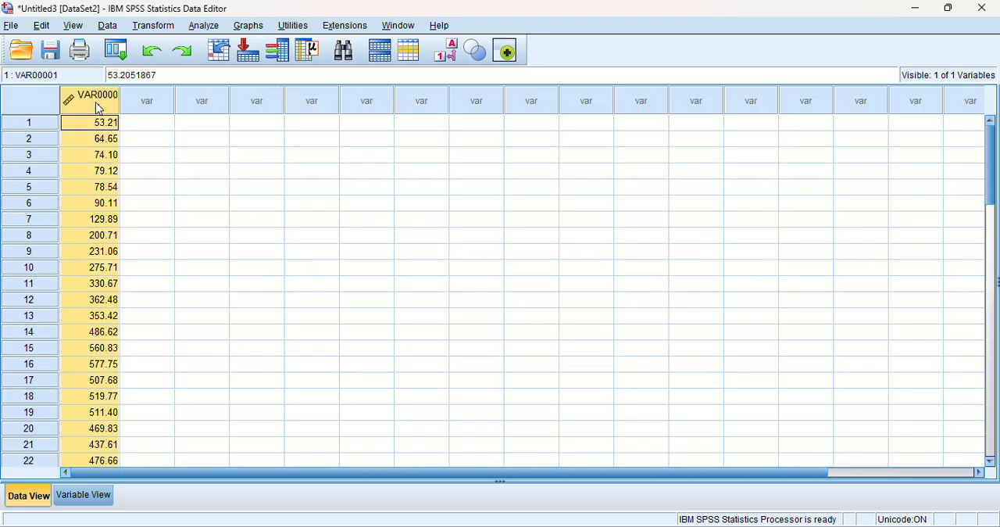
# Rename the pasted variable as gdp in its variable definition.
pyautogui.click(84, 496)
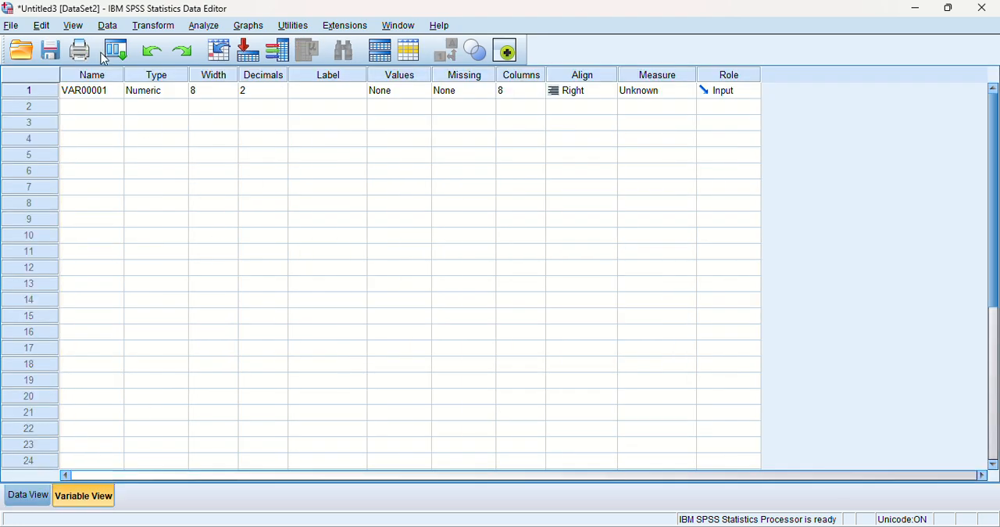
pyautogui.click(113, 92)
pyautogui.click(114, 92)
pyautogui.write('GDP')
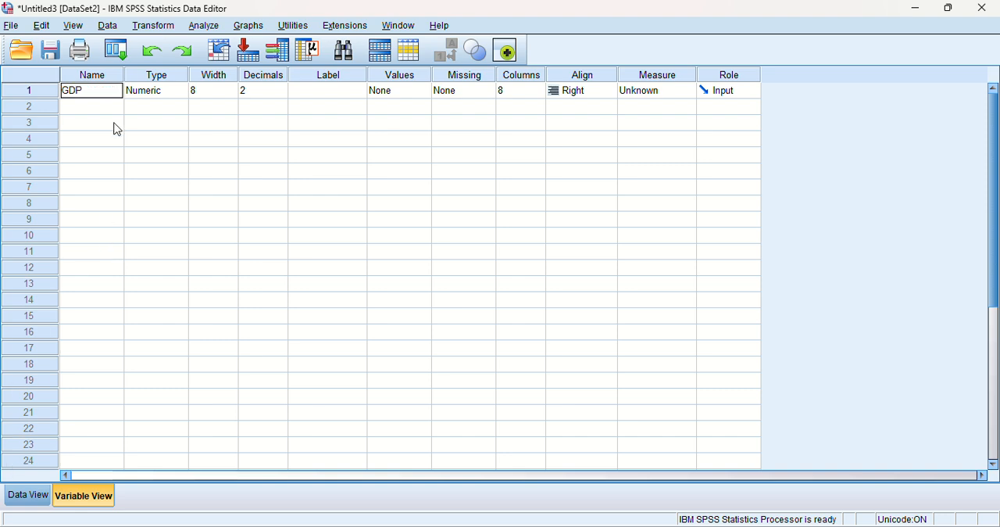
pyautogui.press('BackSpace')
pyautogui.press('BackSpace')
pyautogui.press('BackSpace')
pyautogui.write('gso')
pyautogui.press('BackSpace')
pyautogui.press('BackSpace')
pyautogui.write('dp')
# Return to the data values and check the gdp column from the last case back to the first.
pyautogui.click(27, 494)
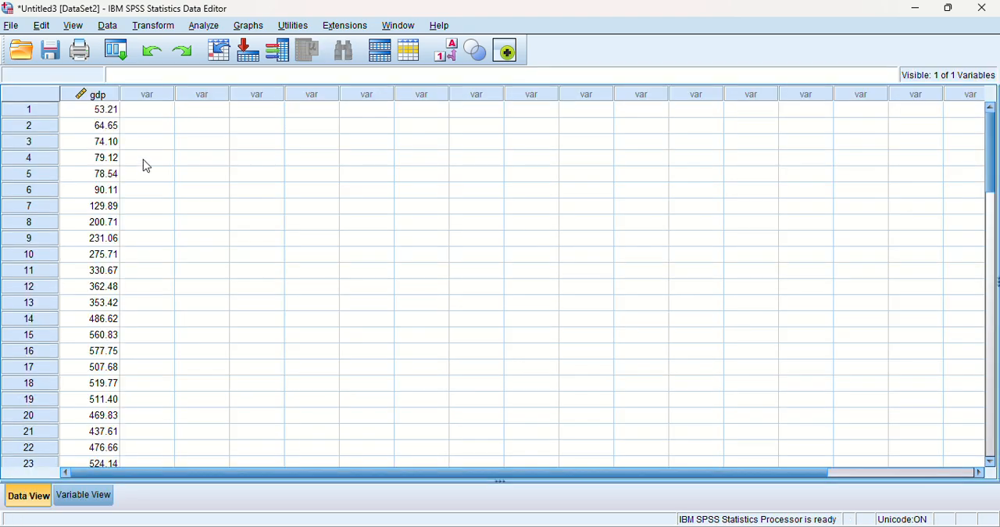
pyautogui.scroll(-20, 99, 243)
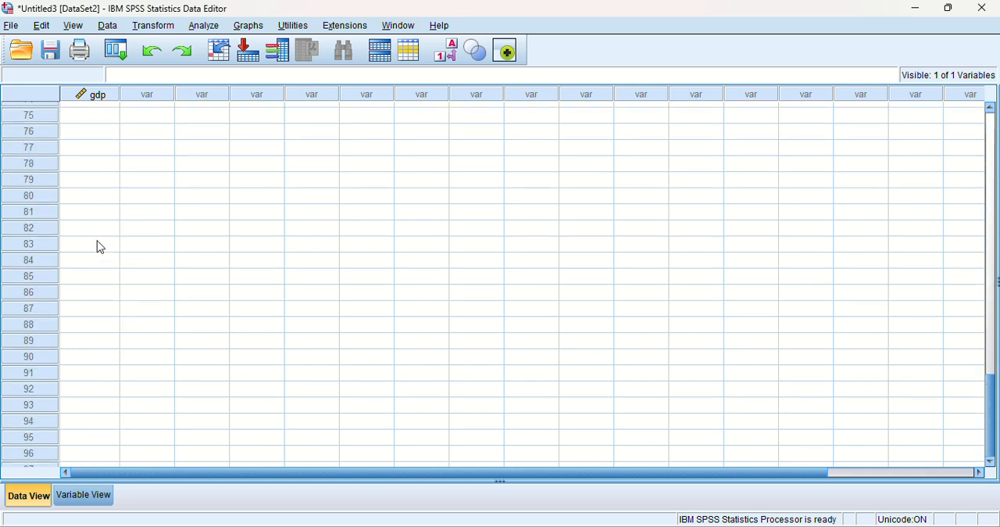
pyautogui.scroll(9, 100, 247)
pyautogui.scroll(16, 100, 247)
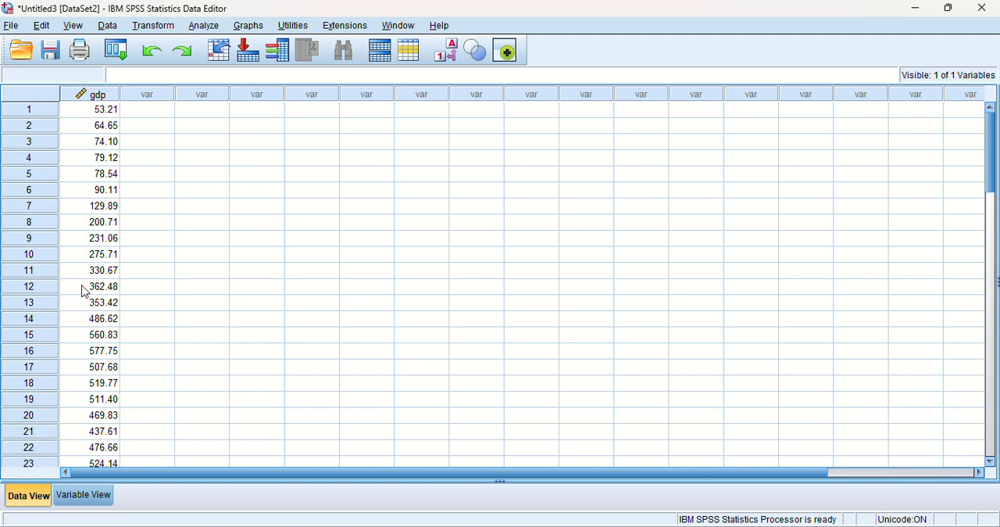
# Define the case dates as Years, with 1967 as the year of the first case.
pyautogui.click(145, 113)
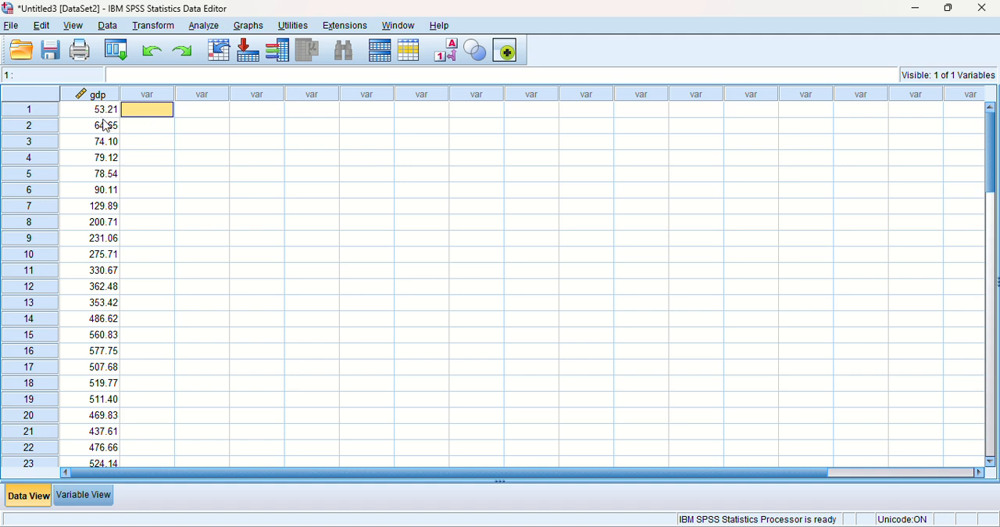
pyautogui.click(151, 125)
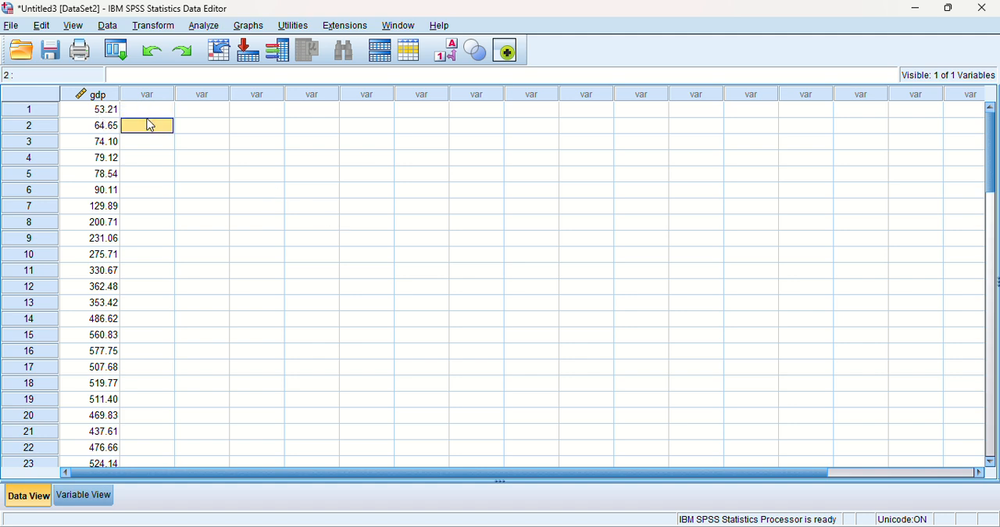
pyautogui.moveTo(147, 119); pyautogui.dragTo(147, 117)
pyautogui.click(114, 26)
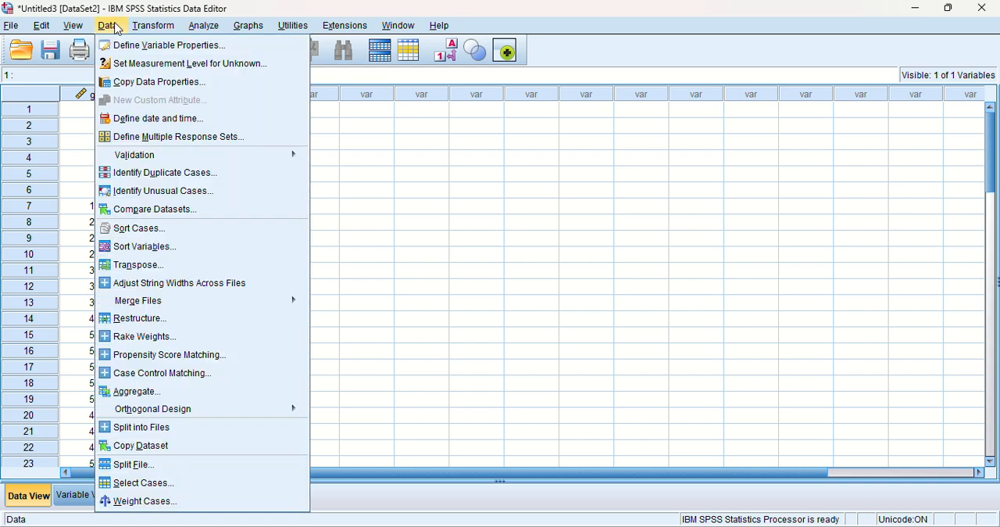
pyautogui.click(161, 121)
pyautogui.scroll(5, 400, 246)
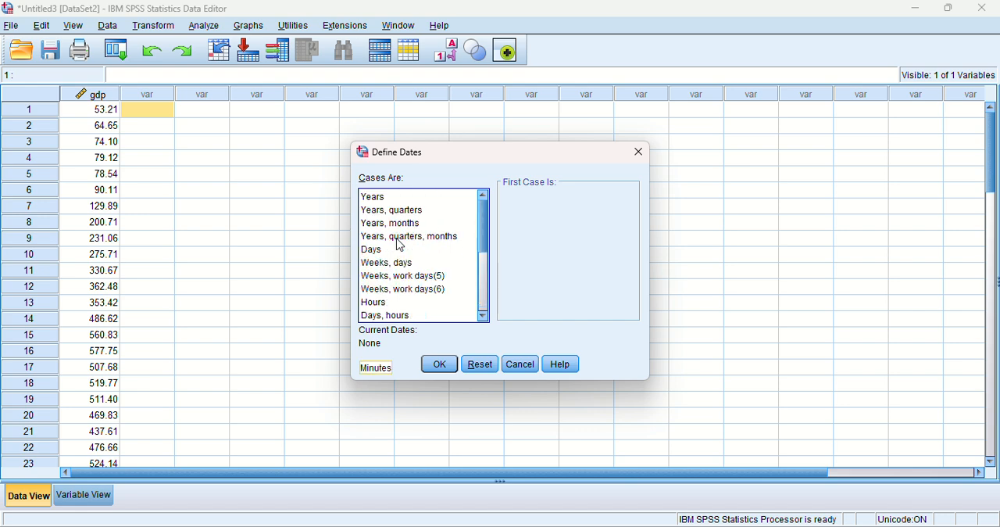
pyautogui.click(395, 198)
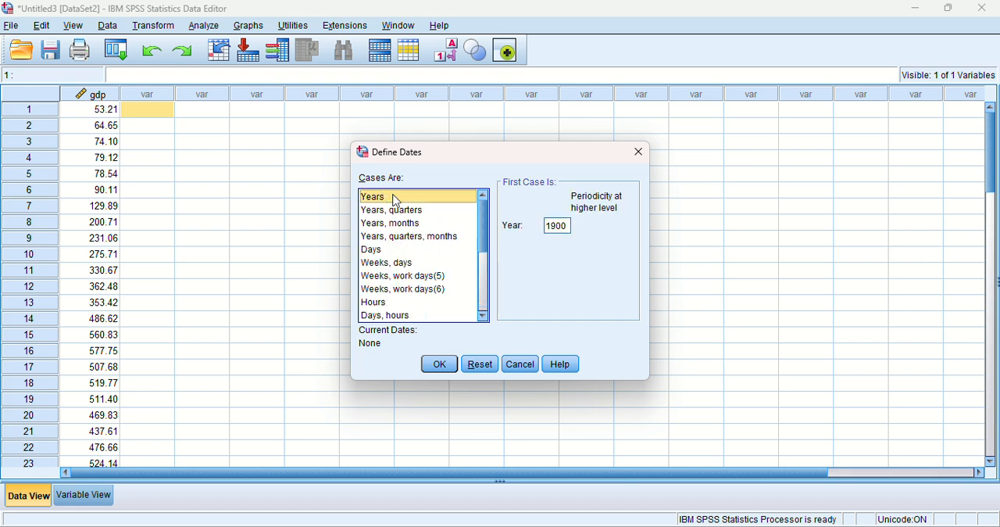
pyautogui.click(568, 228)
pyautogui.press('BackSpace')
pyautogui.press('BackSpace')
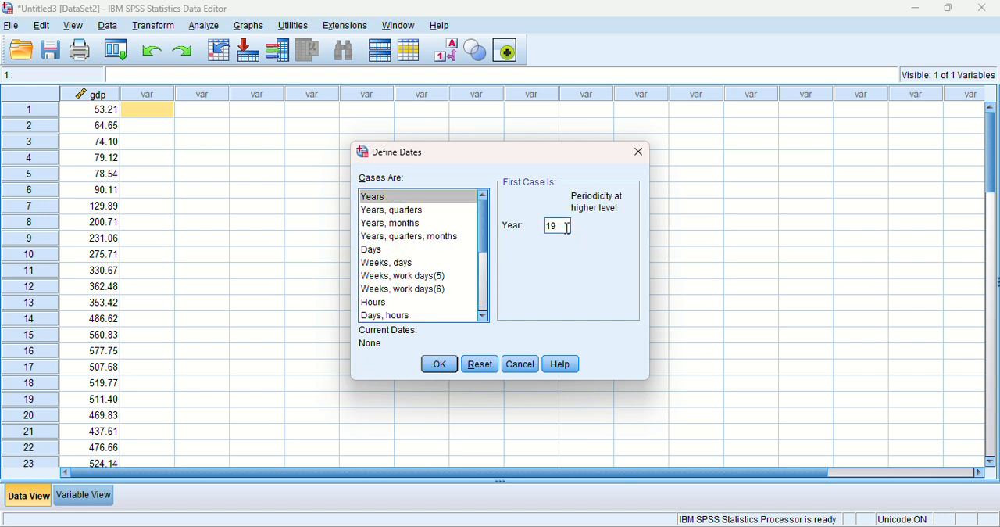
pyautogui.write('67')
pyautogui.click(439, 364)
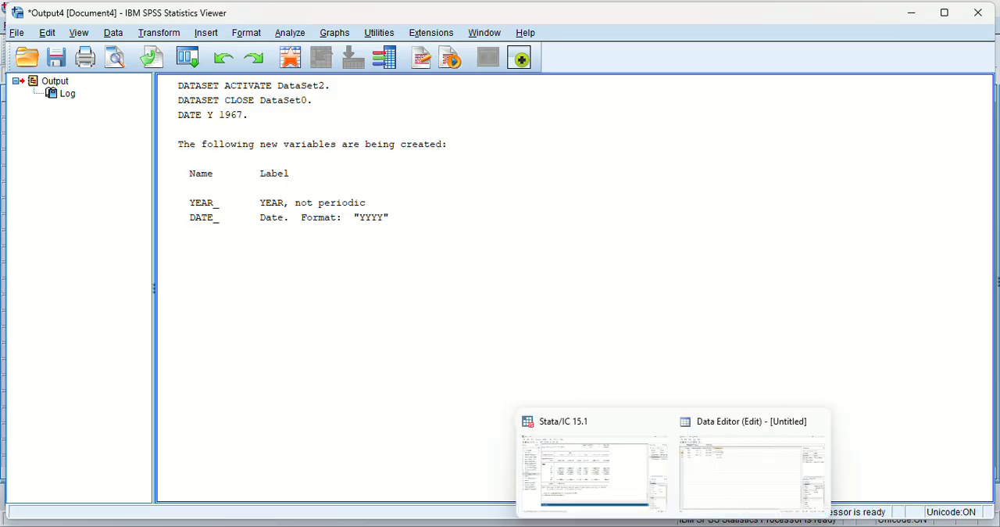
# Bring the data editor to the front and check the YEAR_ and DATE_ columns down to the last case.
pyautogui.moveTo(641, 526)
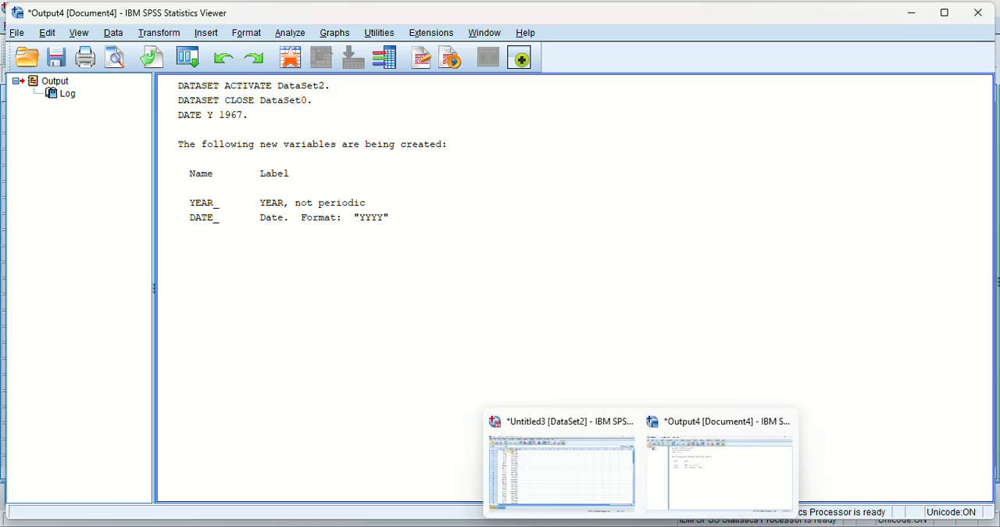
pyautogui.click(587, 495)
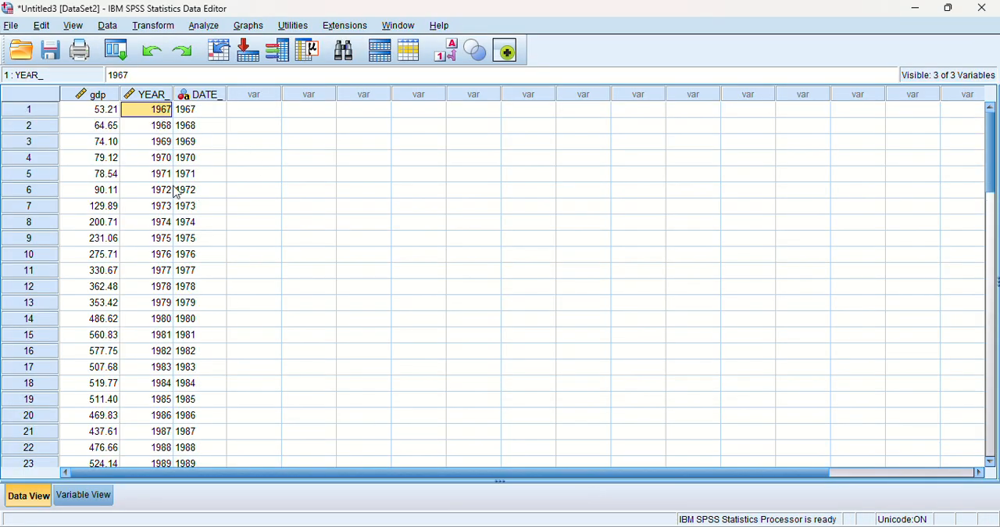
pyautogui.scroll(-20, 163, 148)
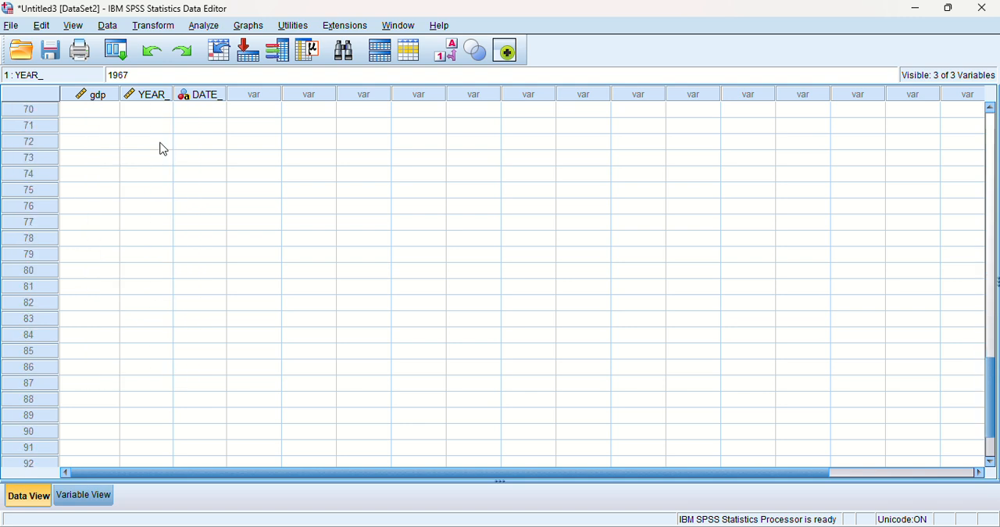
pyautogui.scroll(8, 163, 150)
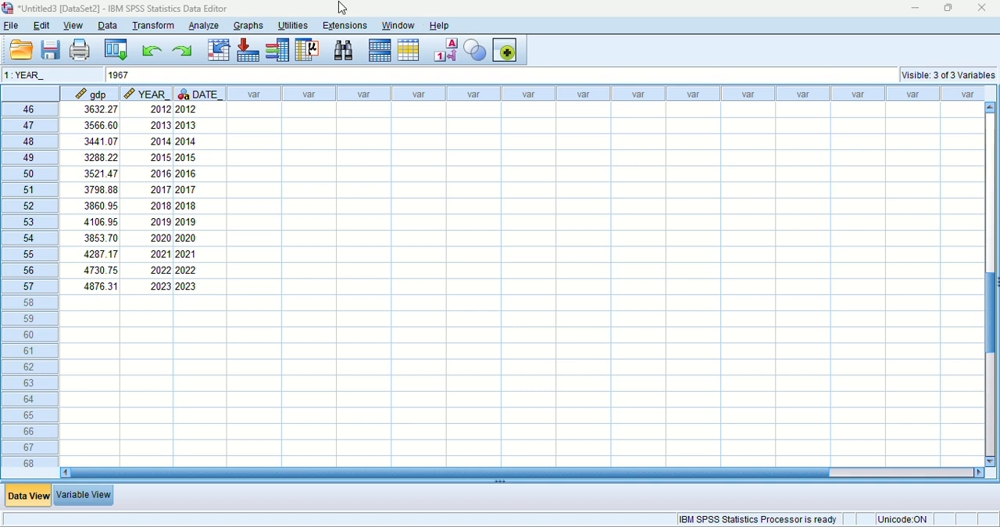
# Generate a sequence chart of the gdp variable without any transformation and review the plot in the output.
pyautogui.click(209, 27)
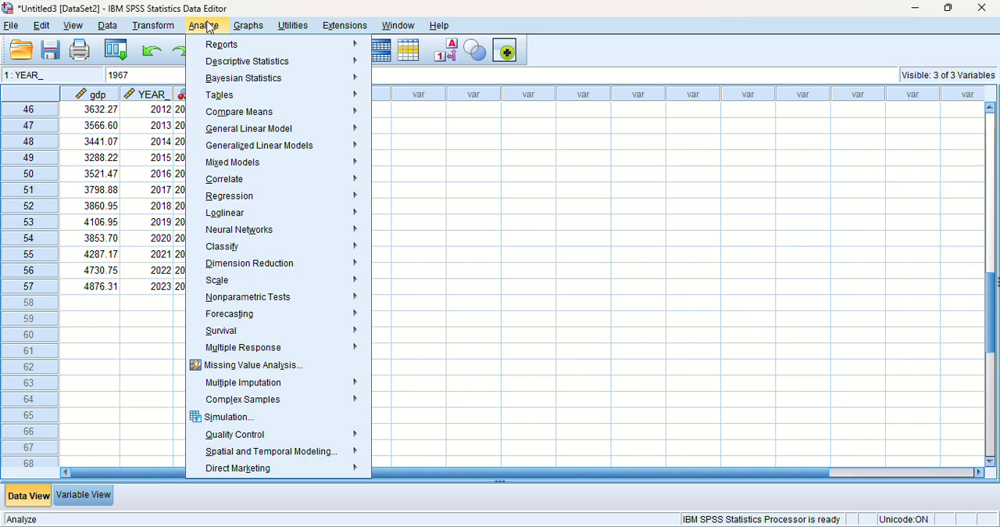
pyautogui.moveTo(255, 226)
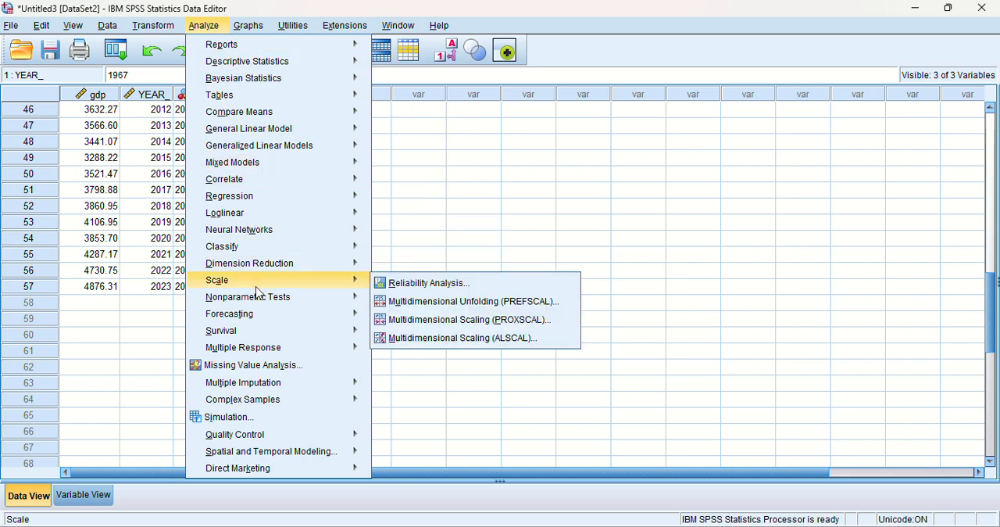
pyautogui.moveTo(257, 319)
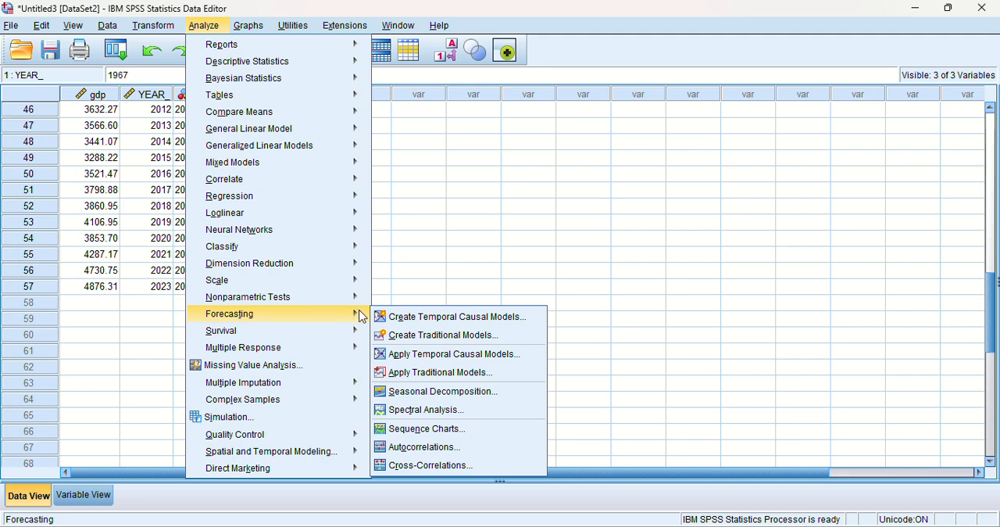
pyautogui.click(436, 428)
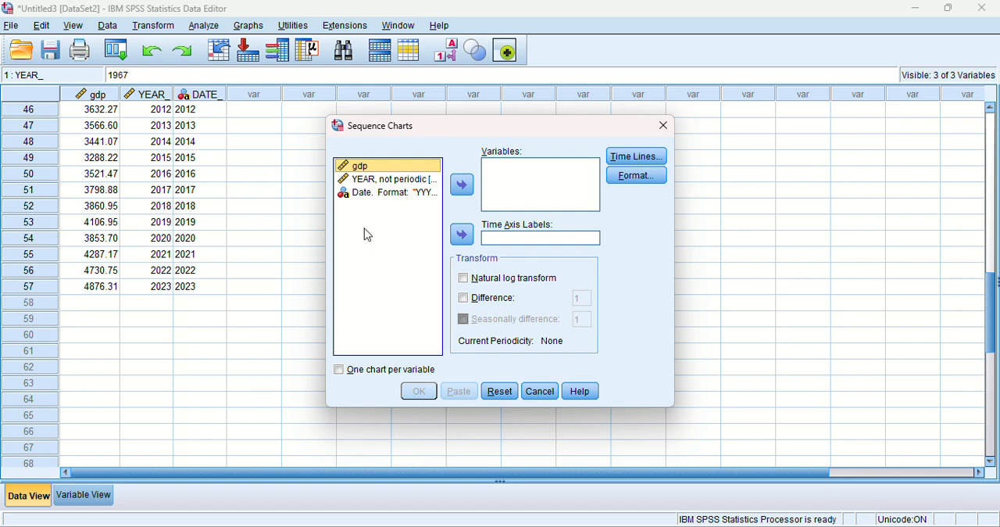
pyautogui.click(472, 191)
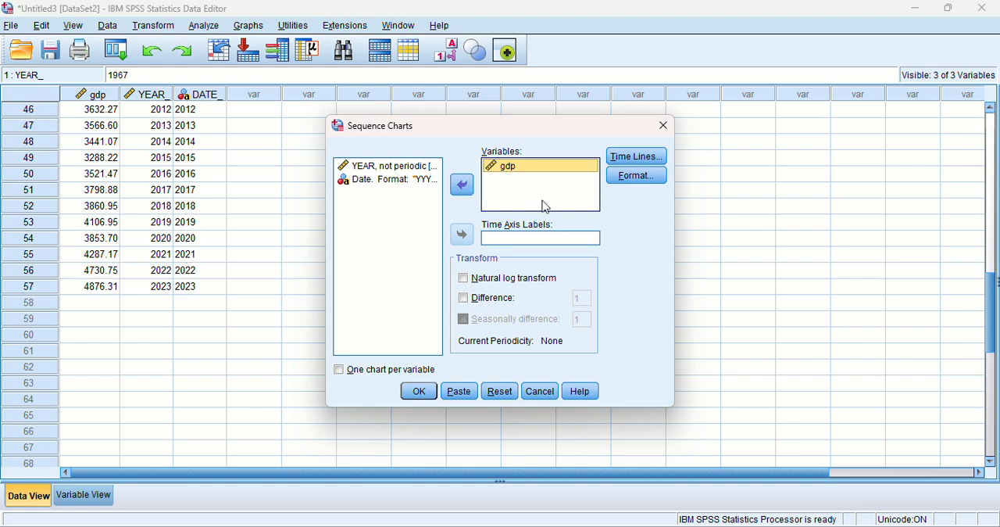
pyautogui.click(417, 401)
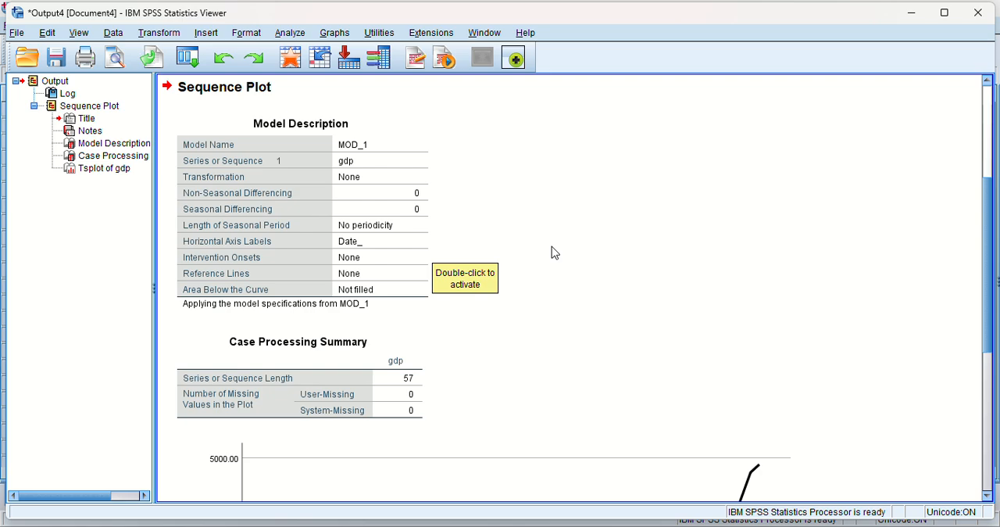
pyautogui.scroll(-6, 555, 252)
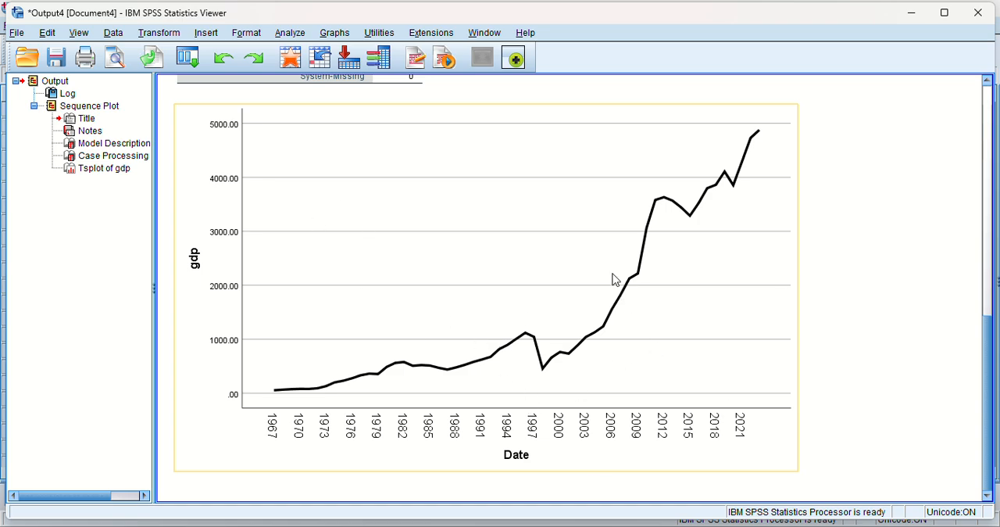
pyautogui.scroll(4, 616, 280)
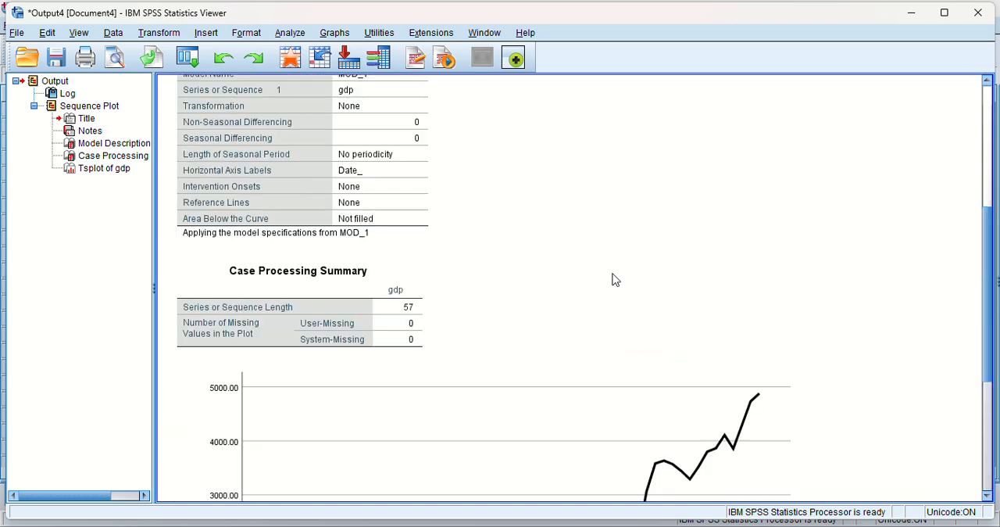
# Generate a sequence chart of the gdp variable with differencing of order 1 and review the differenced plot in the output.
pyautogui.scroll(-4, 616, 280)
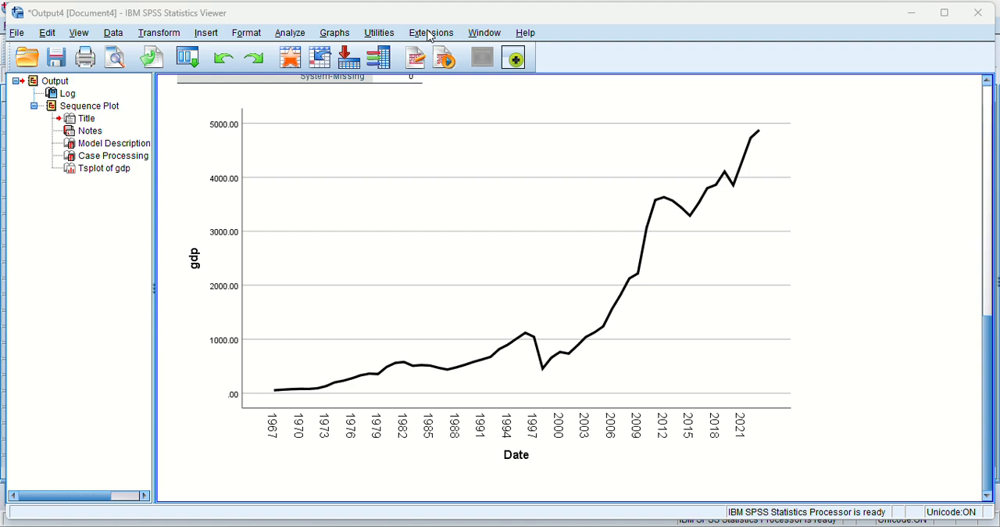
pyautogui.click(297, 34)
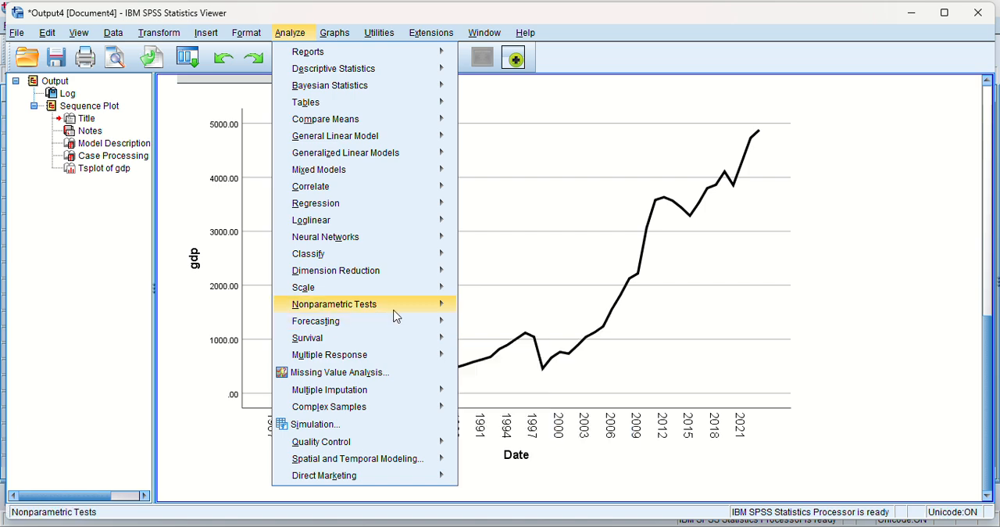
pyautogui.moveTo(418, 319)
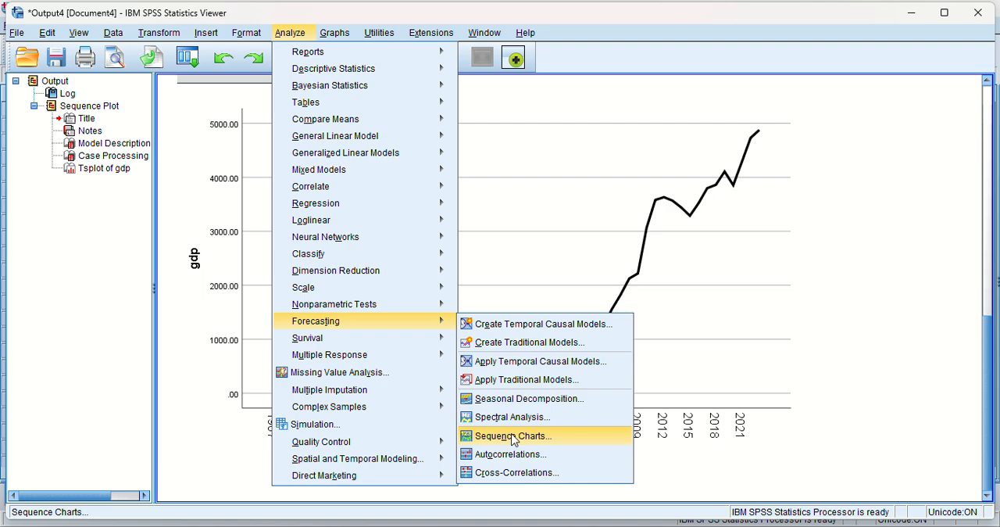
pyautogui.click(514, 437)
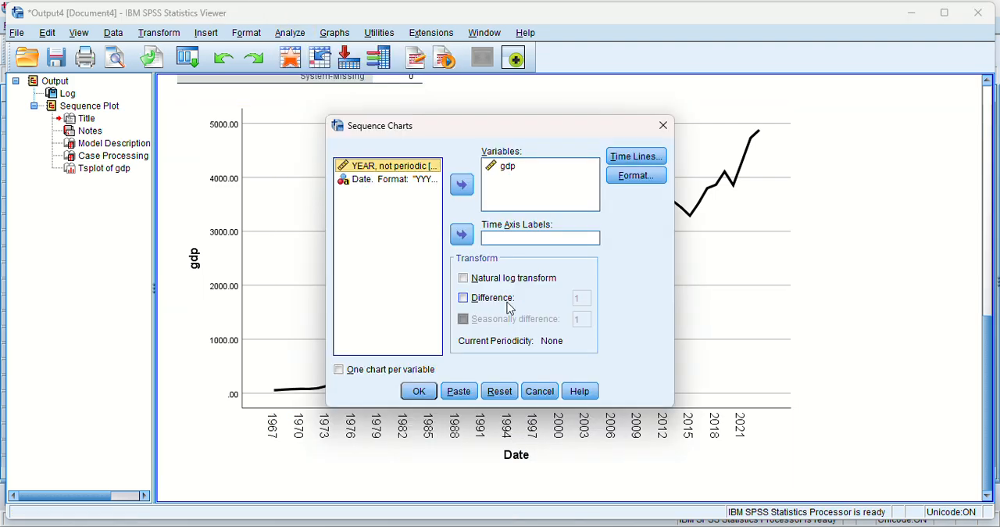
pyautogui.click(463, 300)
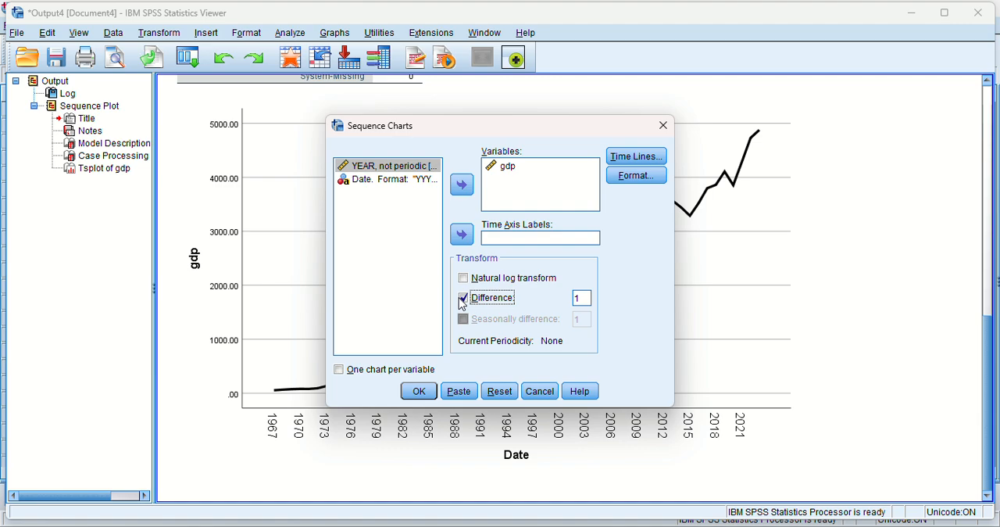
pyautogui.click(421, 390)
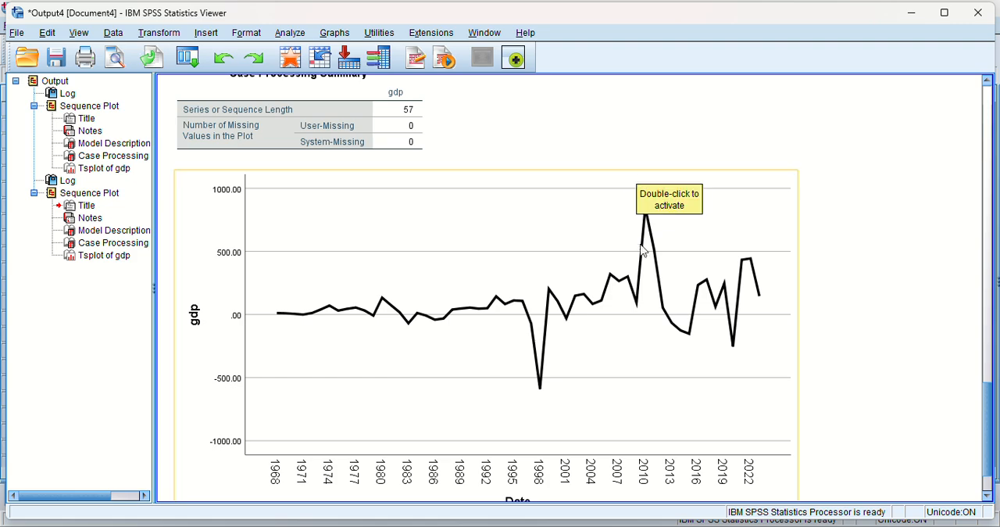
pyautogui.scroll(10, 457, 283)
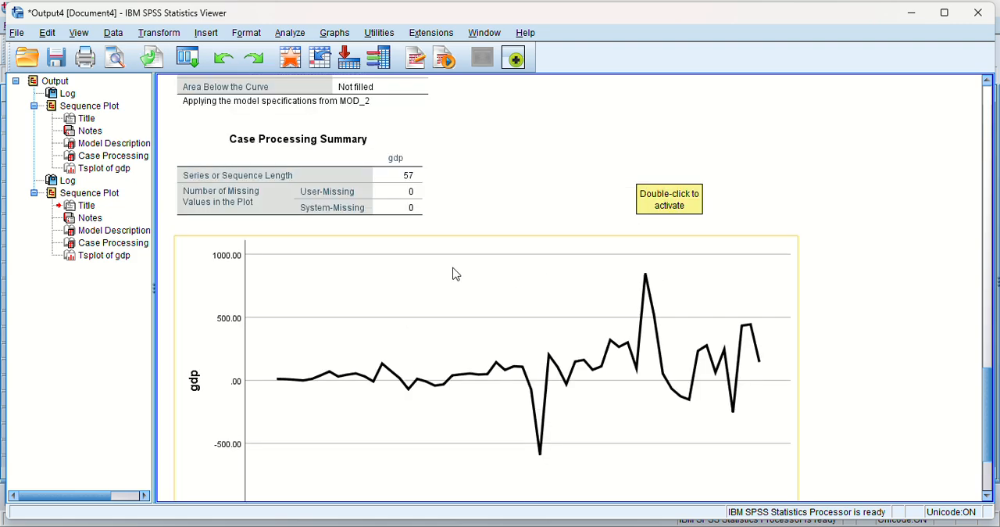
pyautogui.scroll(-10, 456, 273)
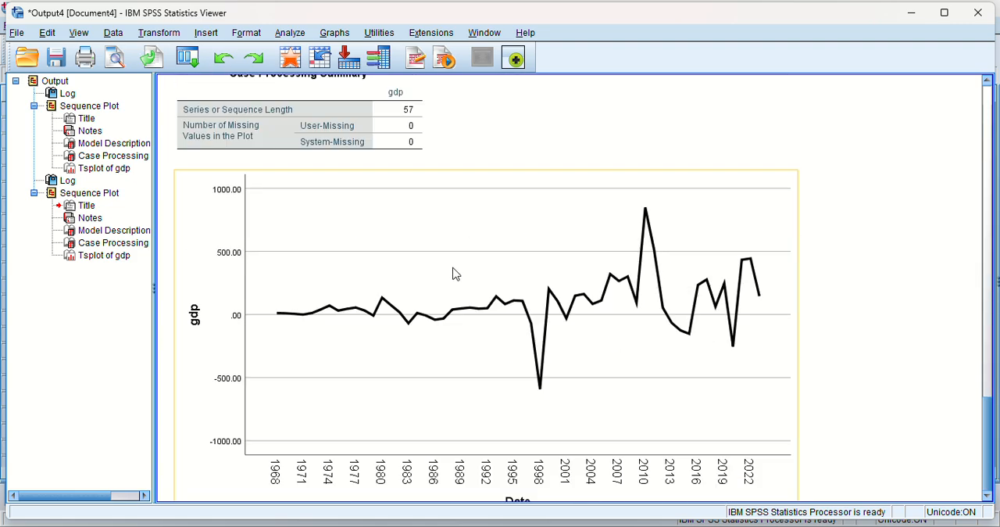
pyautogui.scroll(2, 456, 273)
pyautogui.scroll(-4, 456, 274)
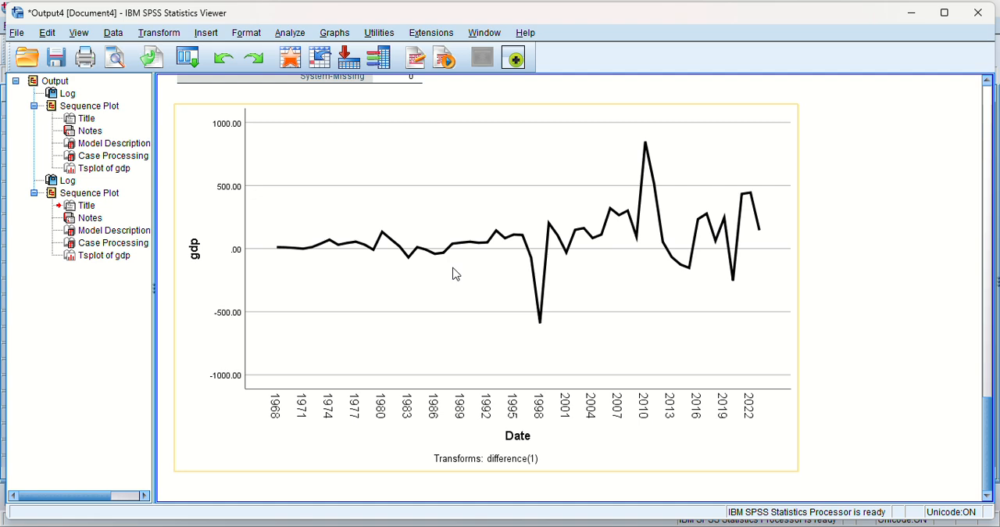
pyautogui.scroll(2, 456, 274)
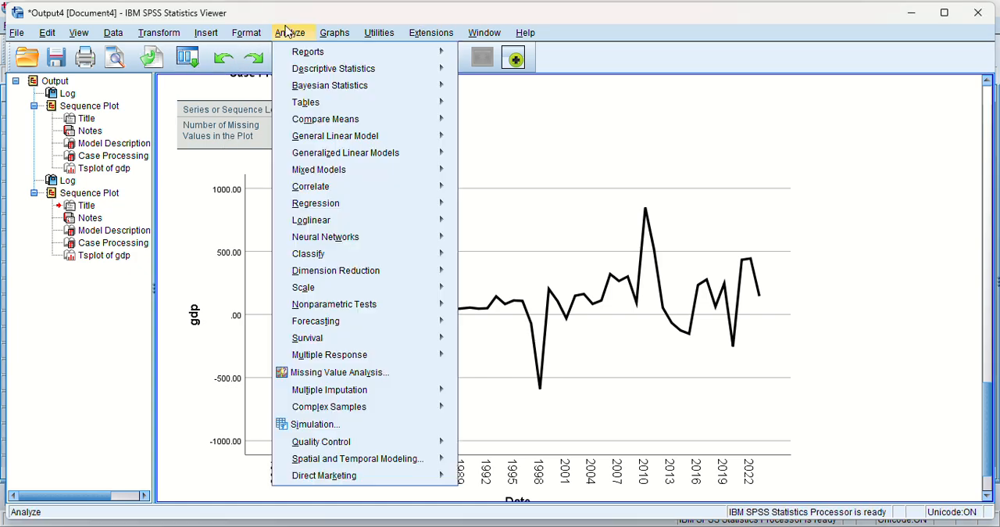
# Run autocorrelations and partial autocorrelations for the gdp variable with differencing of order 1.
pyautogui.click(288, 35)
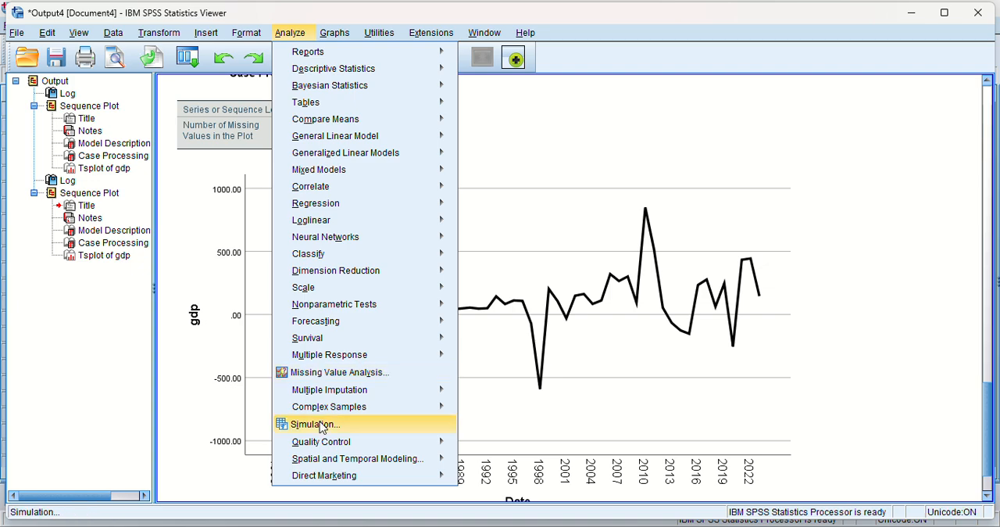
pyautogui.moveTo(324, 255)
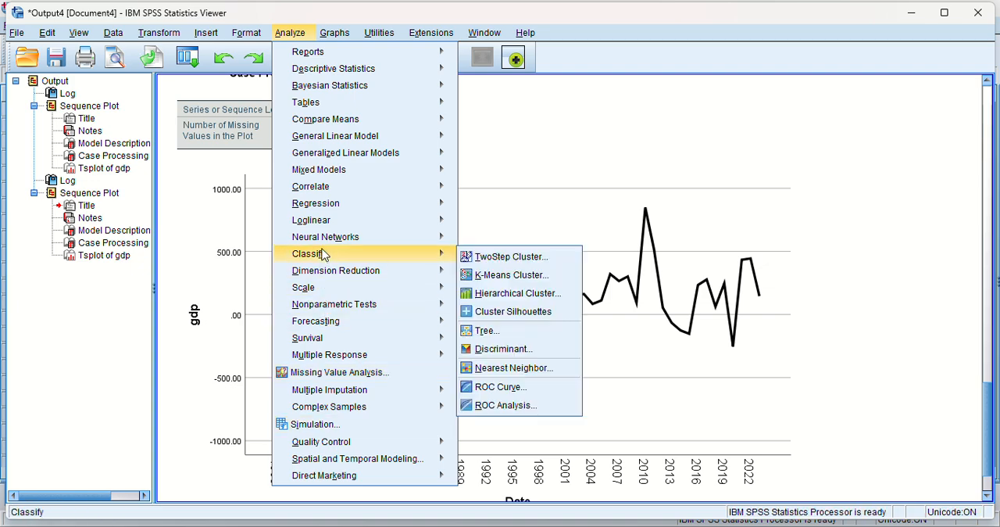
pyautogui.moveTo(373, 323)
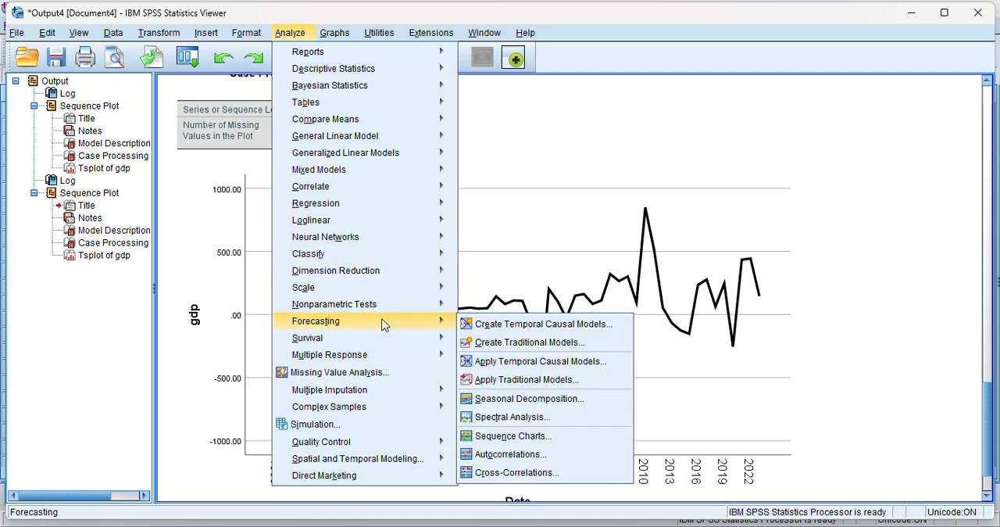
pyautogui.click(507, 455)
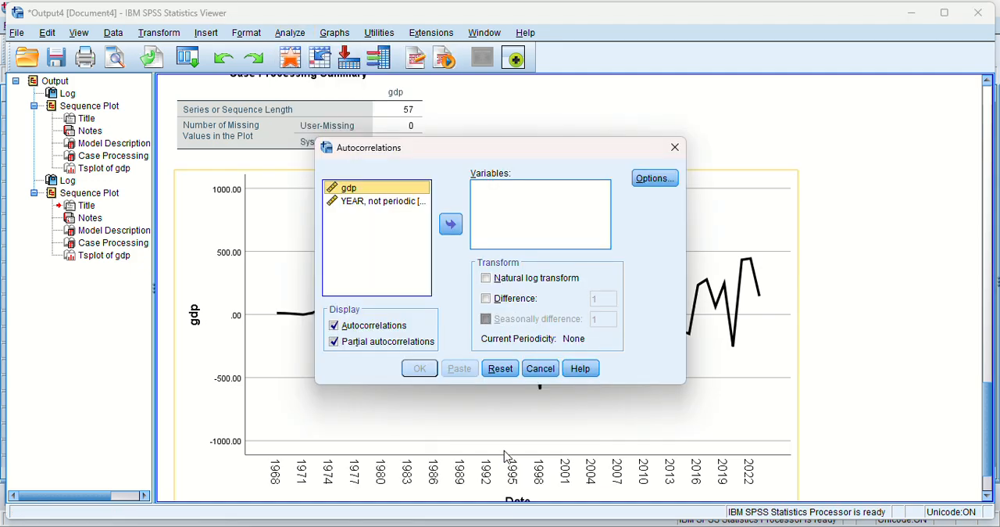
pyautogui.click(451, 225)
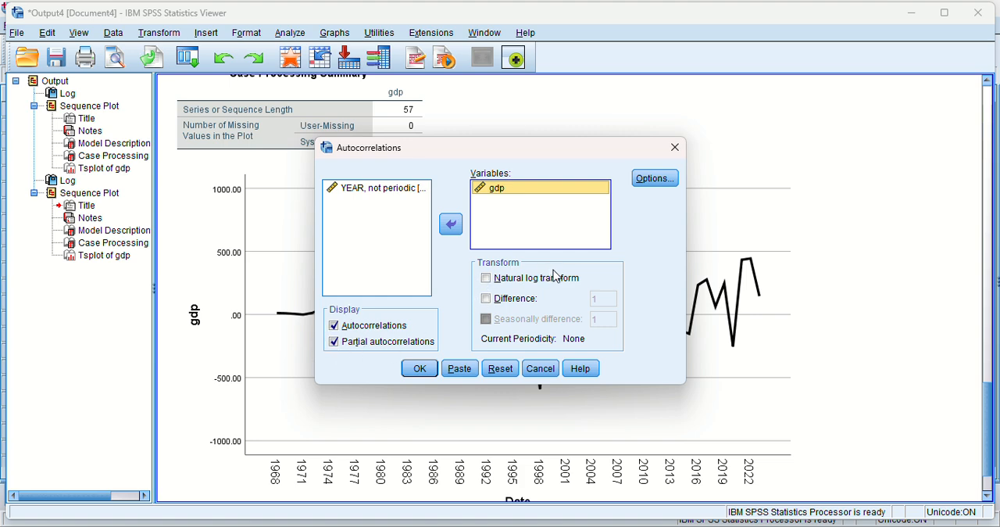
pyautogui.click(483, 301)
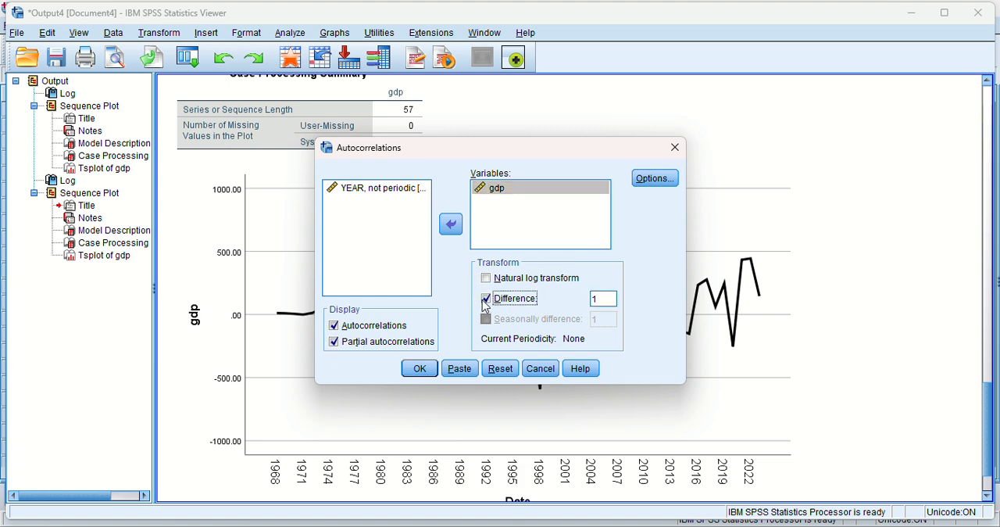
pyautogui.click(419, 369)
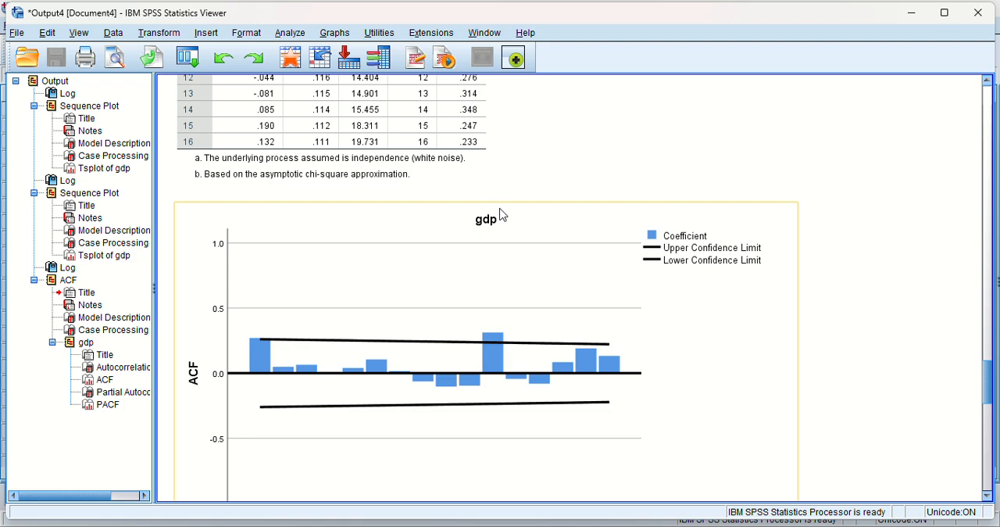
# Examine the ACF and partial ACF charts of the differenced gdp series, comparing the coefficients at each lag with the confidence limits.
pyautogui.scroll(-3, 453, 286)
pyautogui.scroll(1, 455, 288)
pyautogui.scroll(-1, 456, 288)
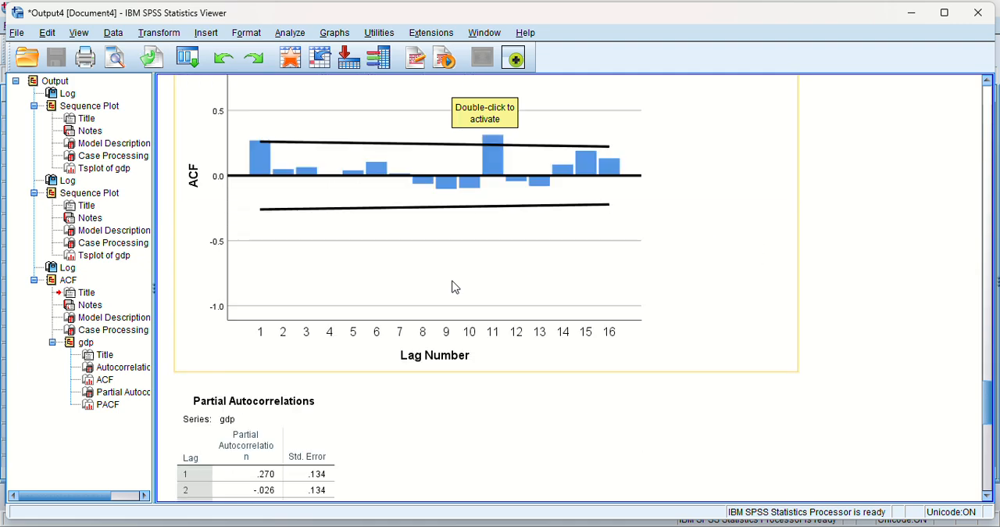
pyautogui.scroll(1, 702, 299)
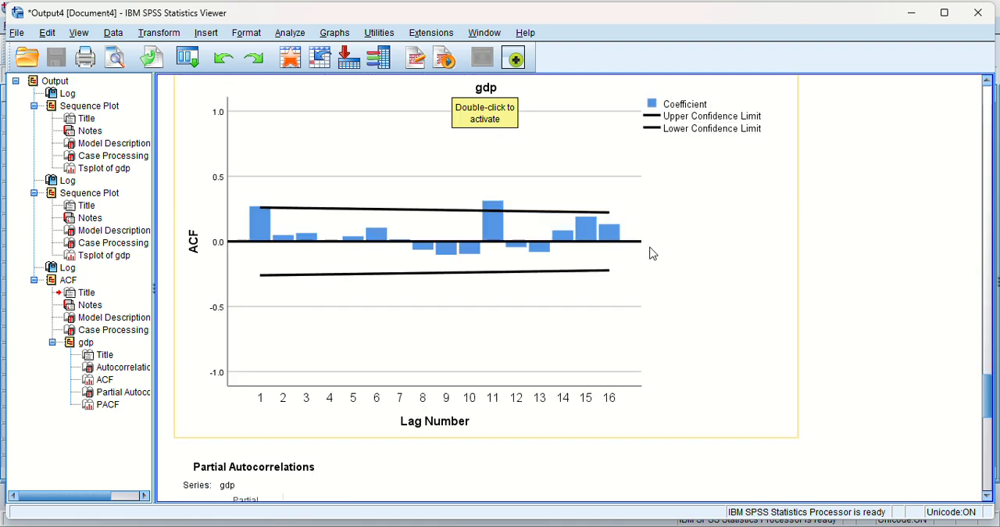
pyautogui.scroll(-5, 307, 323)
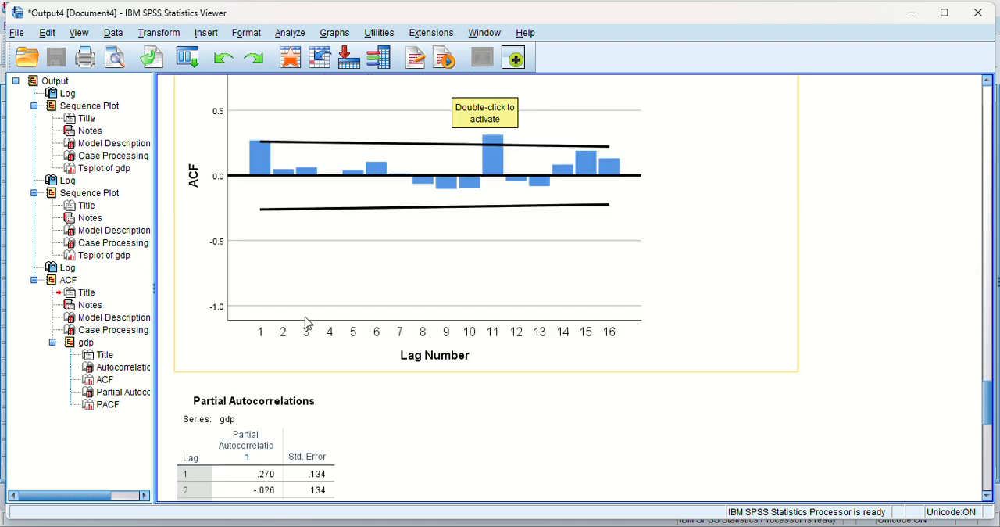
pyautogui.scroll(7, 307, 323)
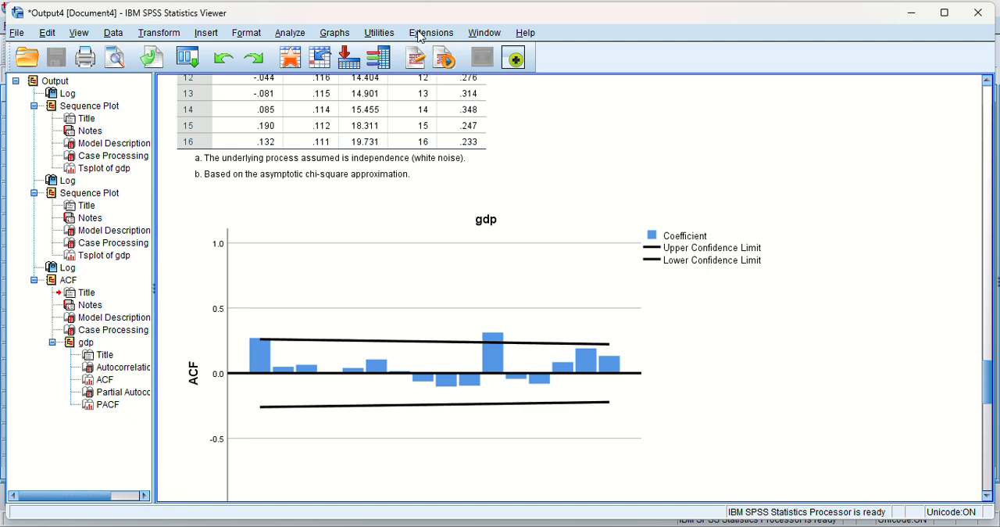
pyautogui.scroll(1, 426, 30)
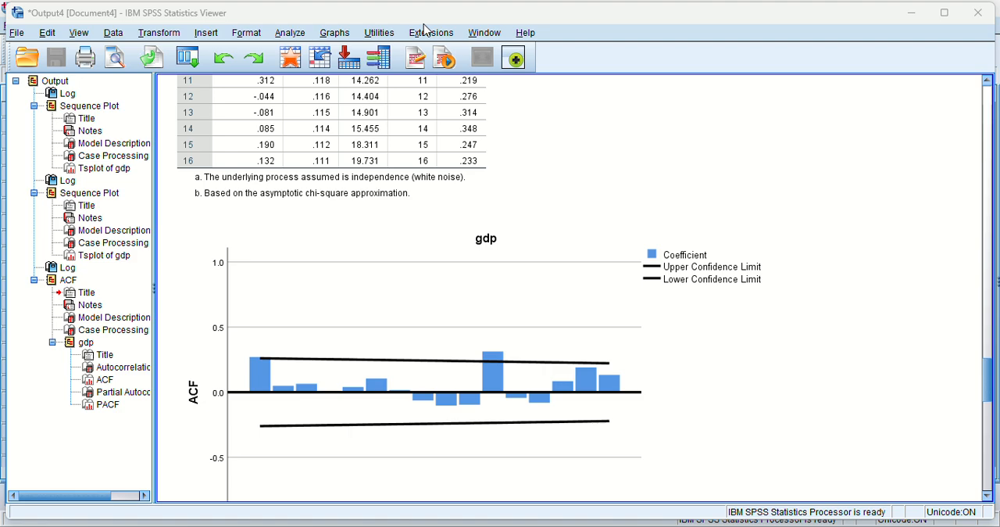
pyautogui.scroll(15, 461, 258)
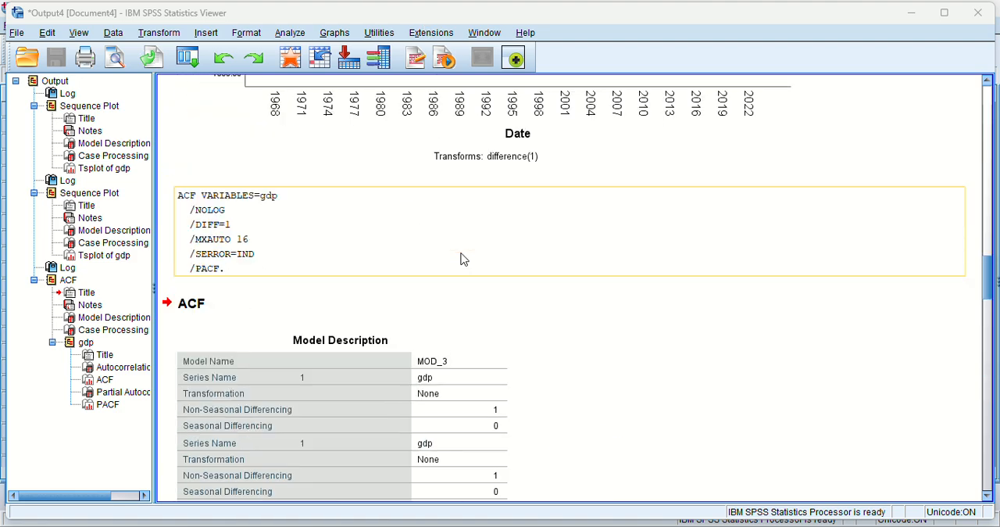
pyautogui.scroll(-15, 461, 259)
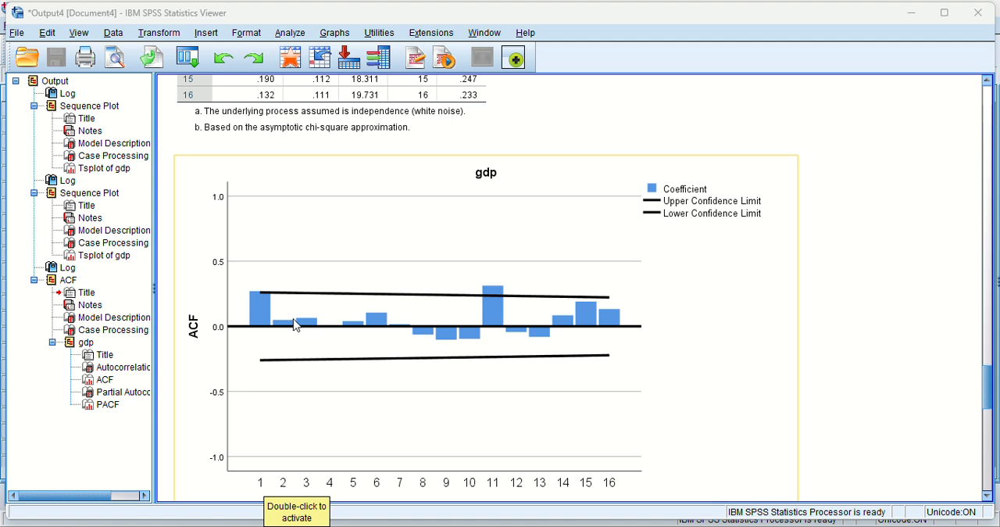
pyautogui.scroll(-4, 296, 325)
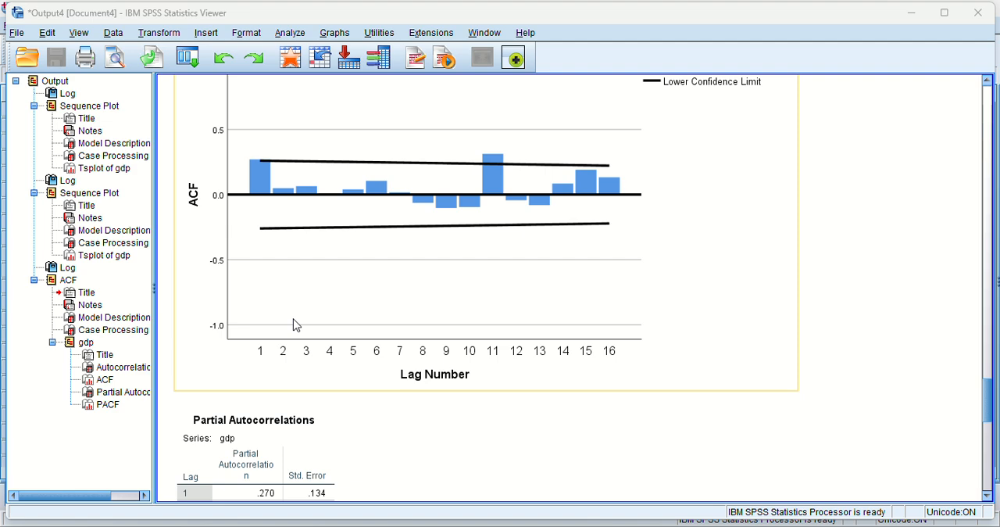
pyautogui.scroll(-18, 296, 325)
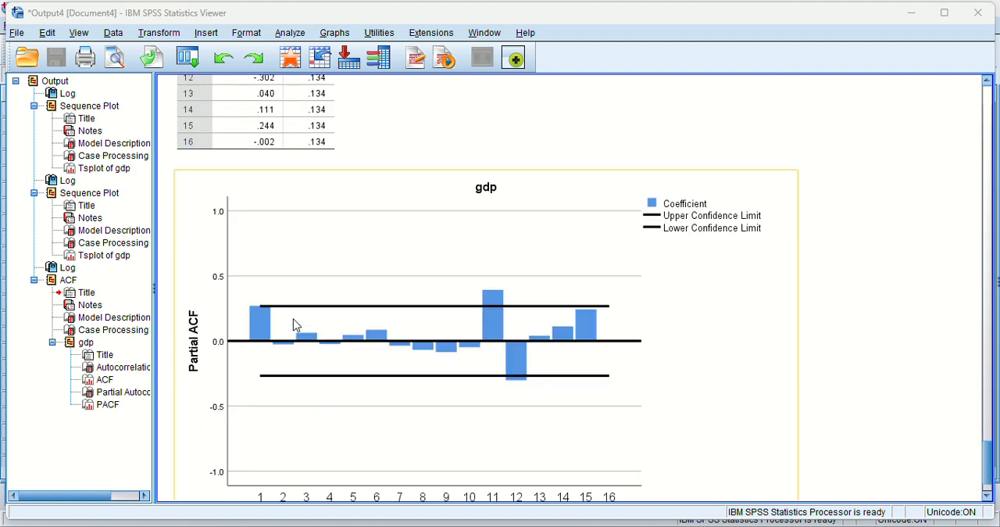
pyautogui.scroll(-2, 296, 325)
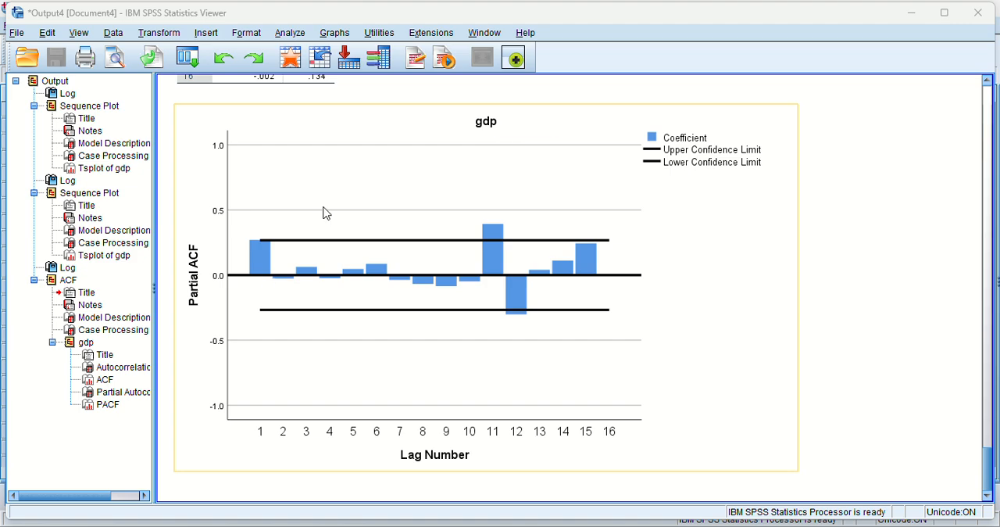
pyautogui.scroll(5, 357, 237)
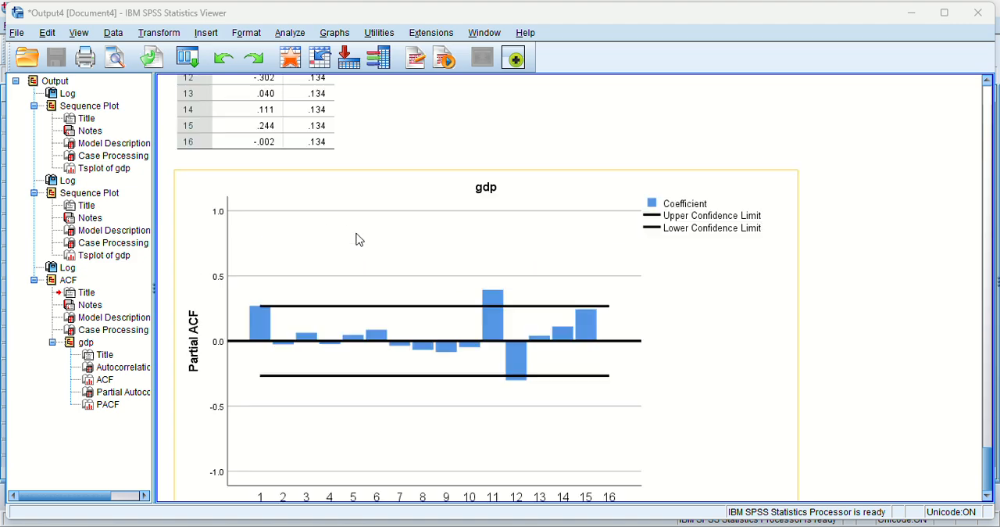
pyautogui.scroll(-5, 359, 239)
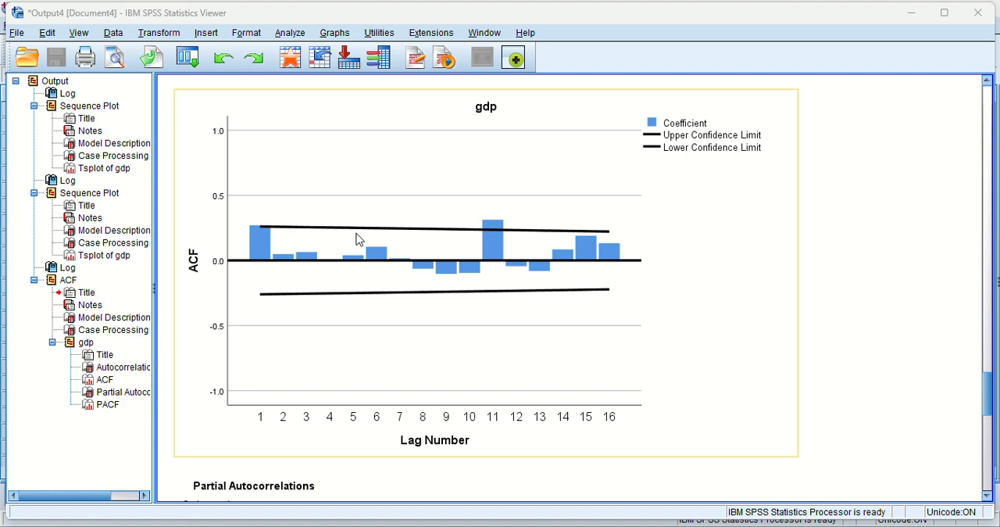
pyautogui.scroll(-12, 280, 289)
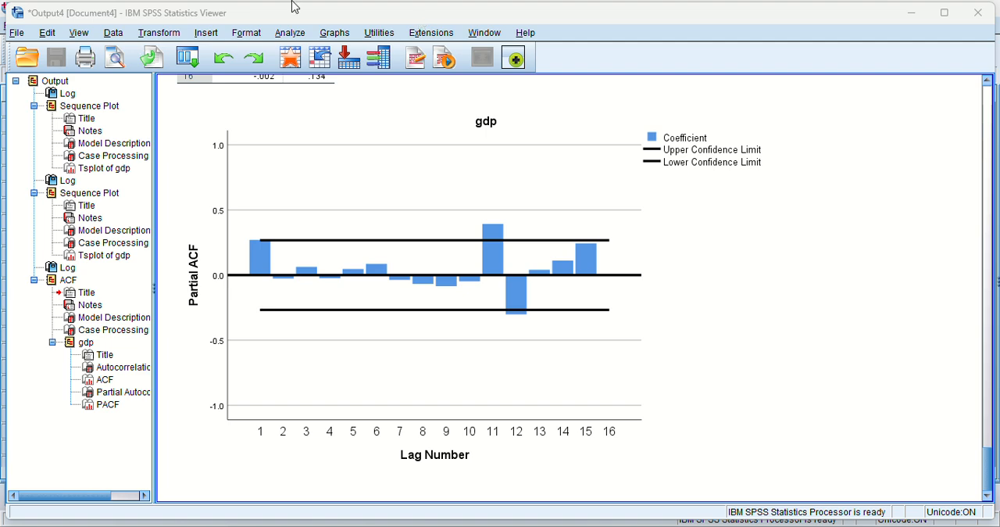
# Start creating a traditional forecasting model in the Time Series Modeler with gdp as the dependent variable.
pyautogui.click(296, 36)
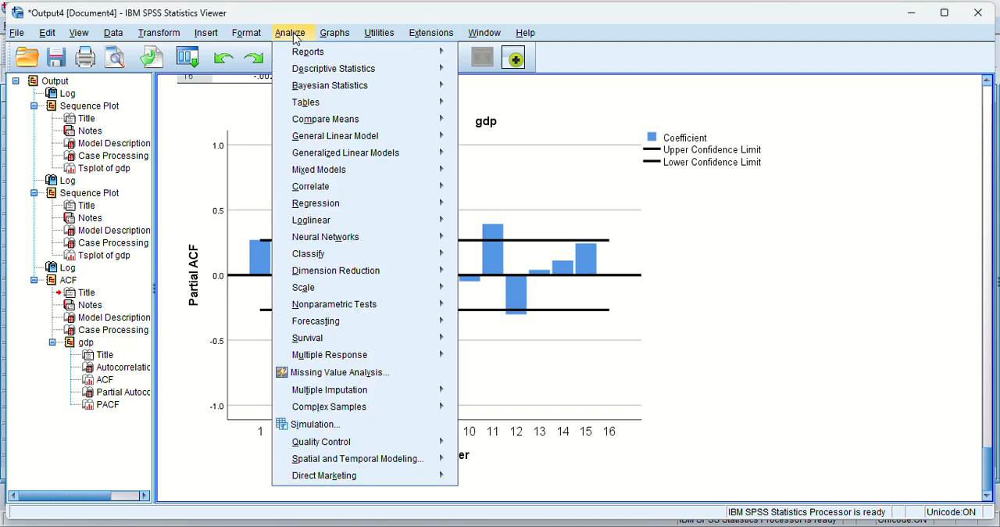
pyautogui.moveTo(327, 357)
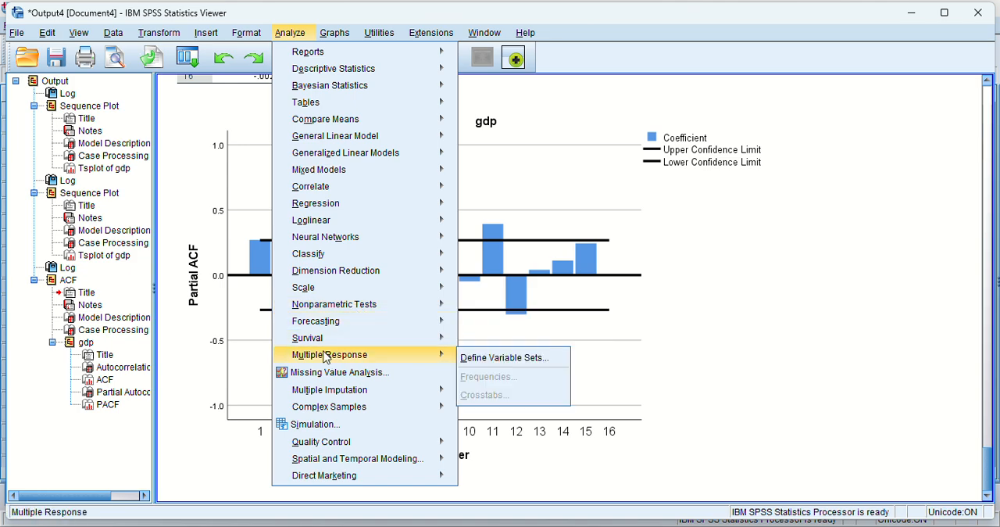
pyautogui.moveTo(330, 328)
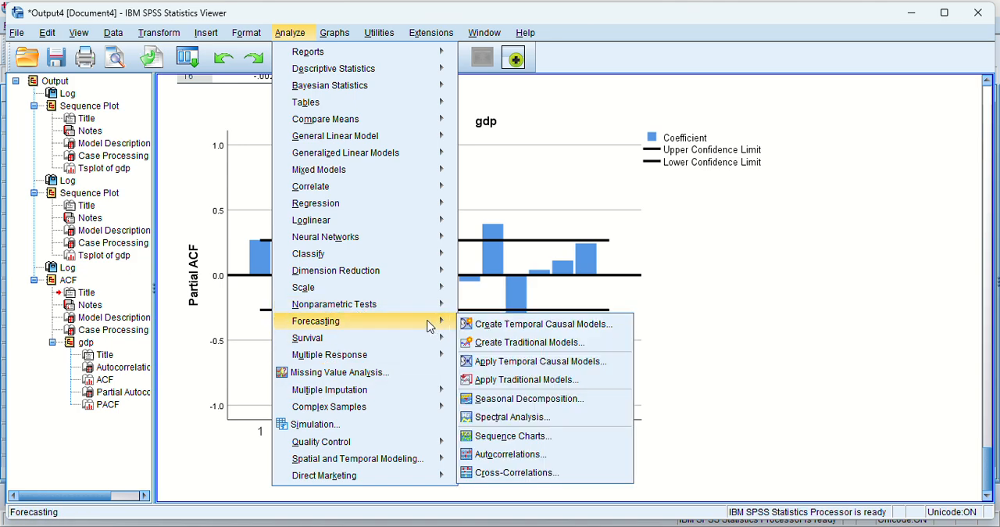
pyautogui.click(492, 346)
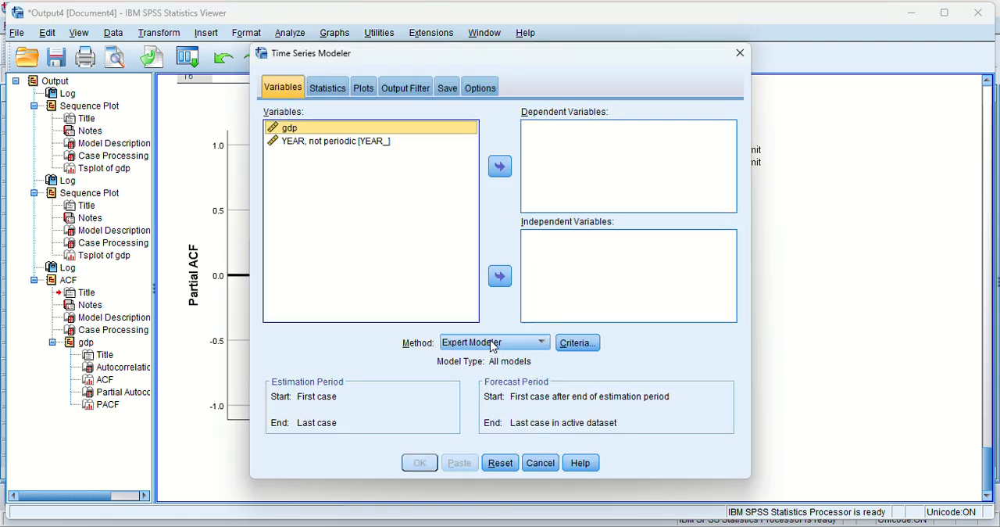
pyautogui.click(501, 167)
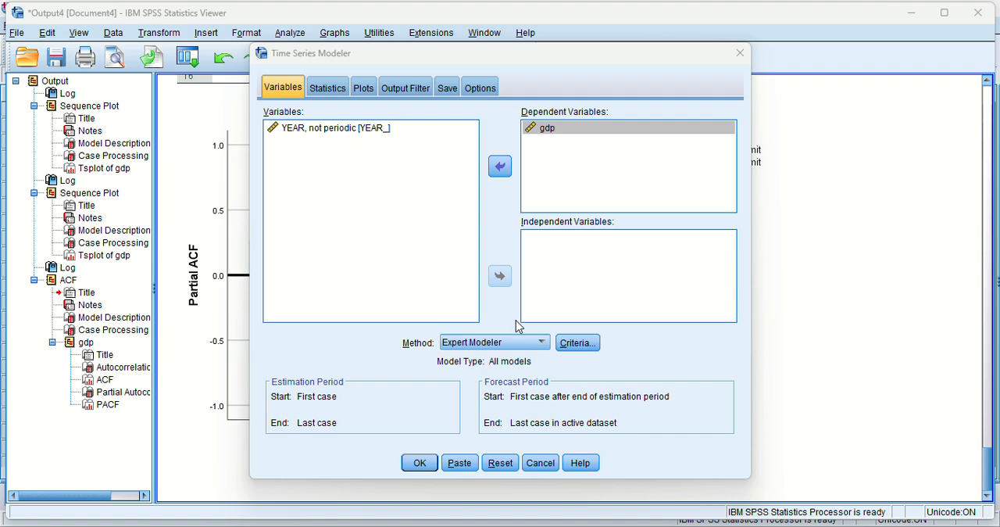
# Choose ARIMA as the modelling method for the gdp variable.
pyautogui.click(543, 343)
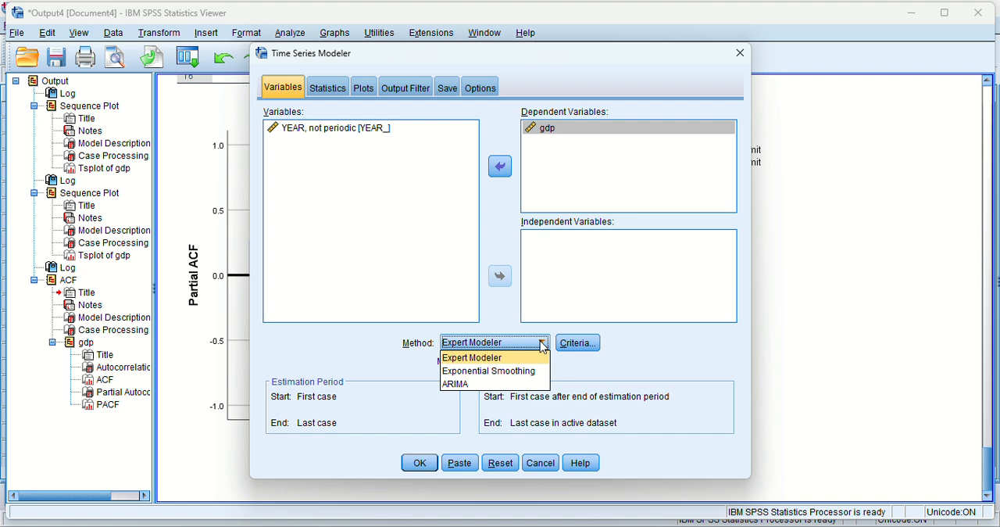
pyautogui.click(449, 384)
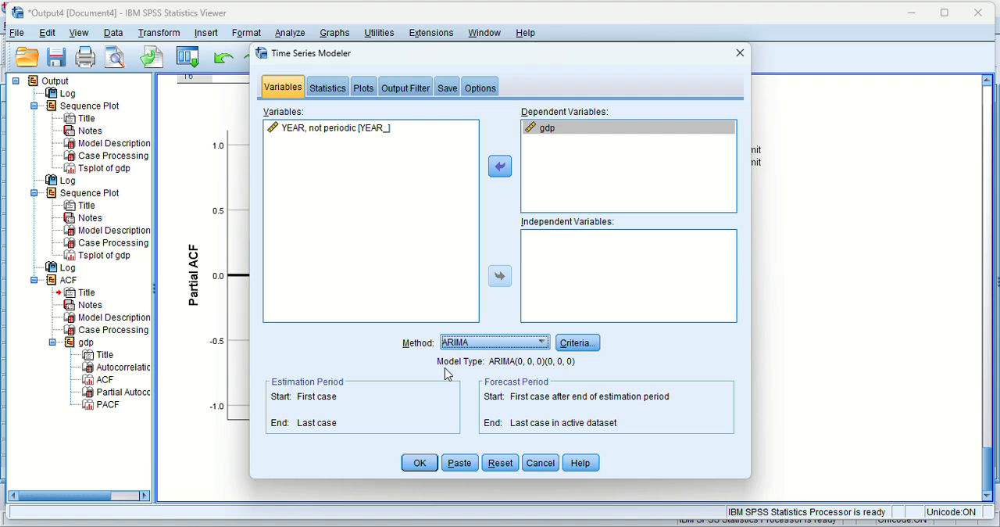
pyautogui.click(433, 28)
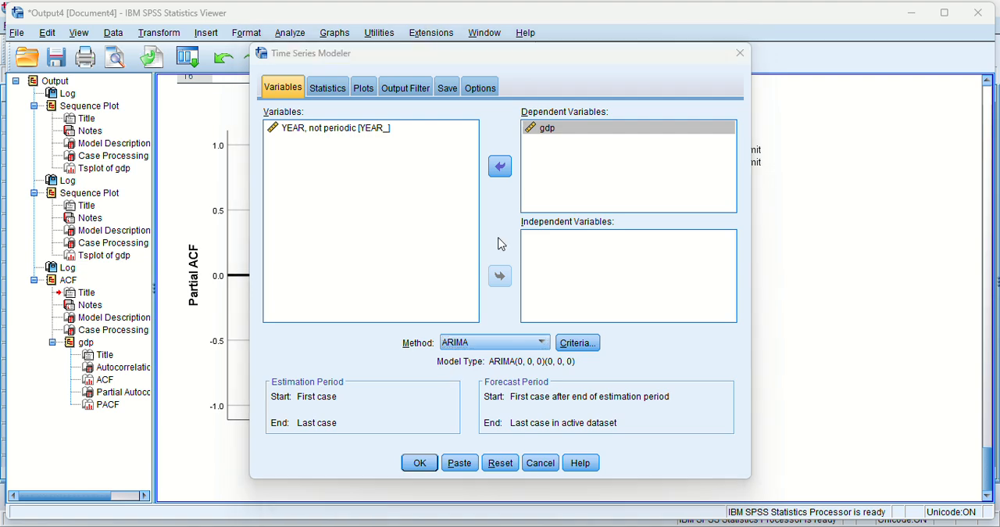
# Set the nonseasonal ARIMA orders to autoregressive 1, difference 1 and moving average 1, with no transformation.
pyautogui.click(597, 351)
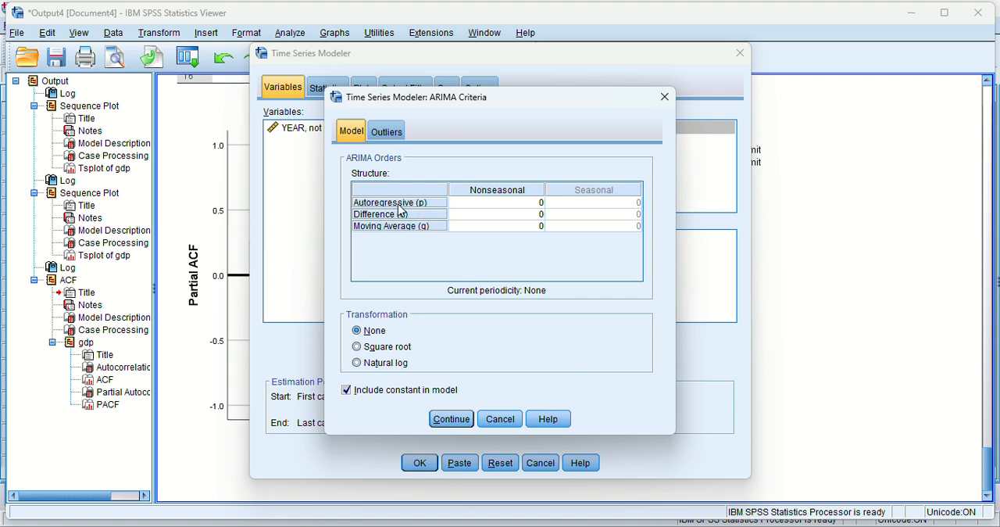
pyautogui.click(540, 208)
pyautogui.write('1')
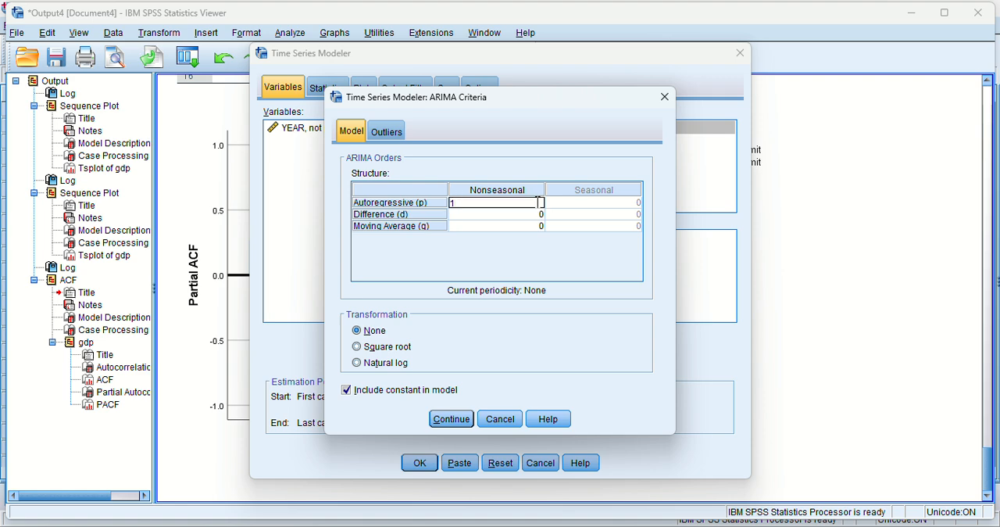
pyautogui.click(542, 213)
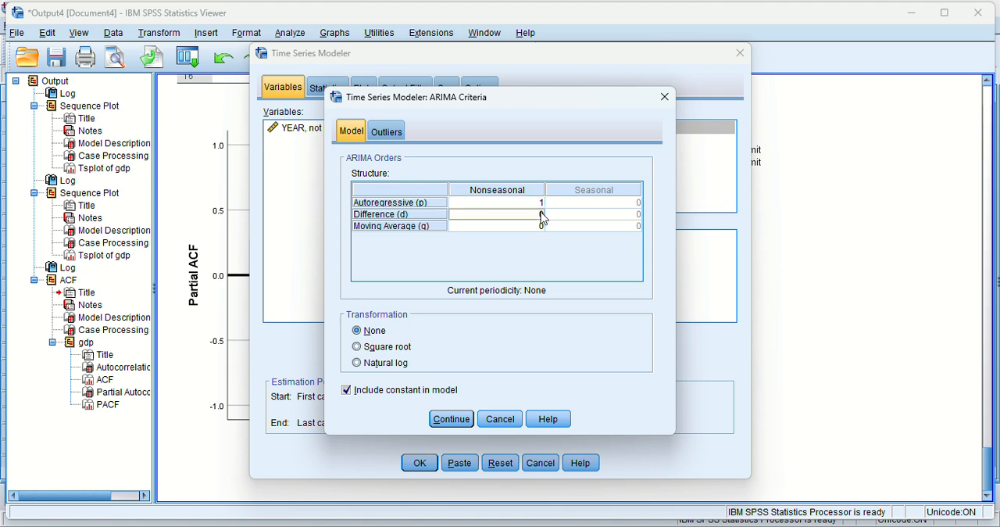
pyautogui.write('1')
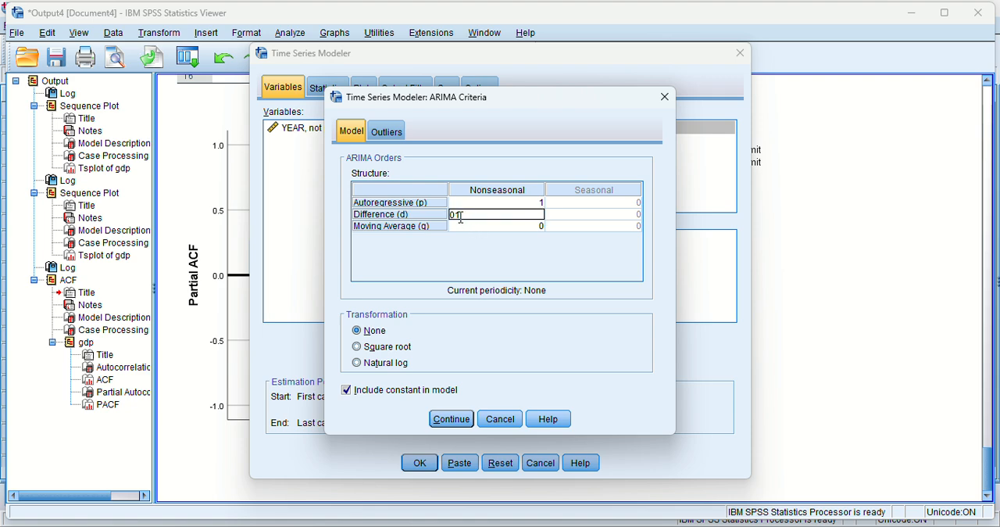
pyautogui.press('BackSpace')
pyautogui.click(499, 227)
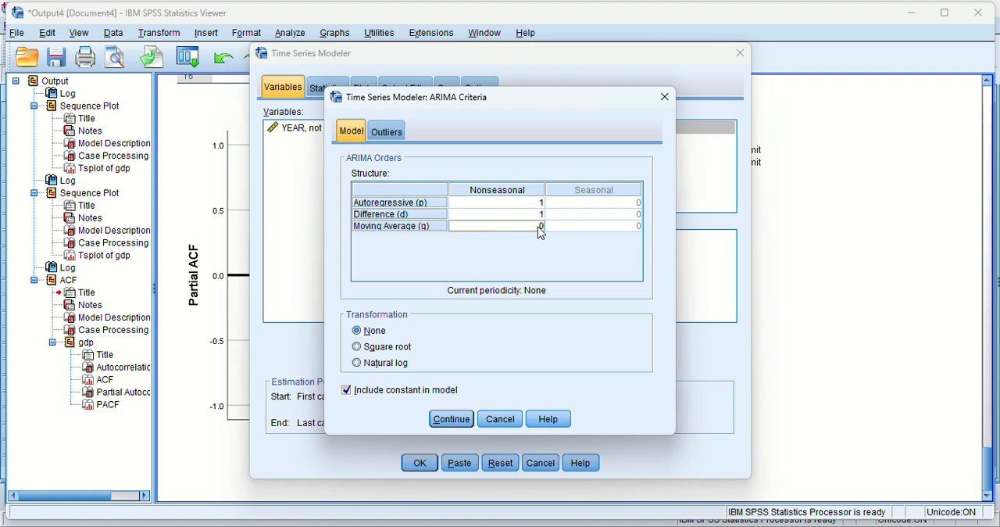
pyautogui.doubleClick(540, 227)
pyautogui.press('BackSpace')
pyautogui.write('1')
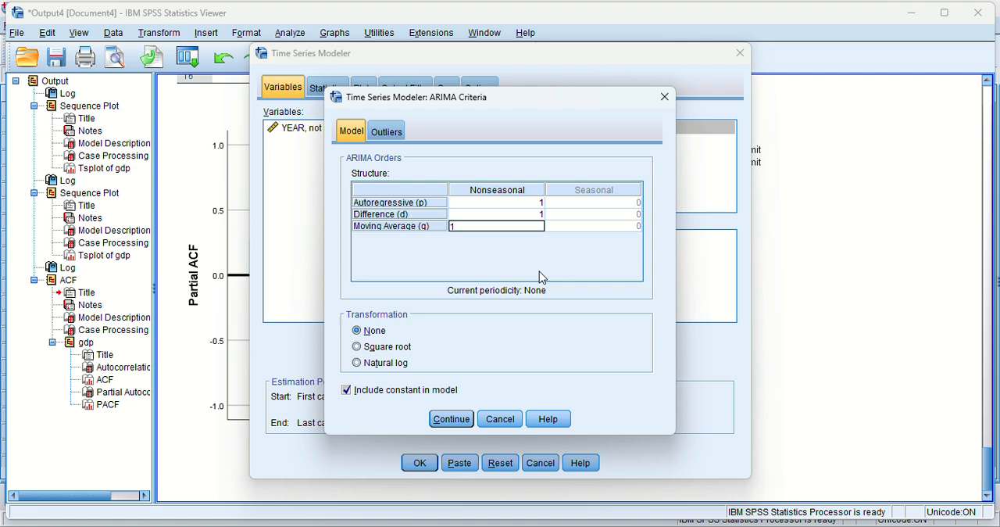
pyautogui.click(496, 336)
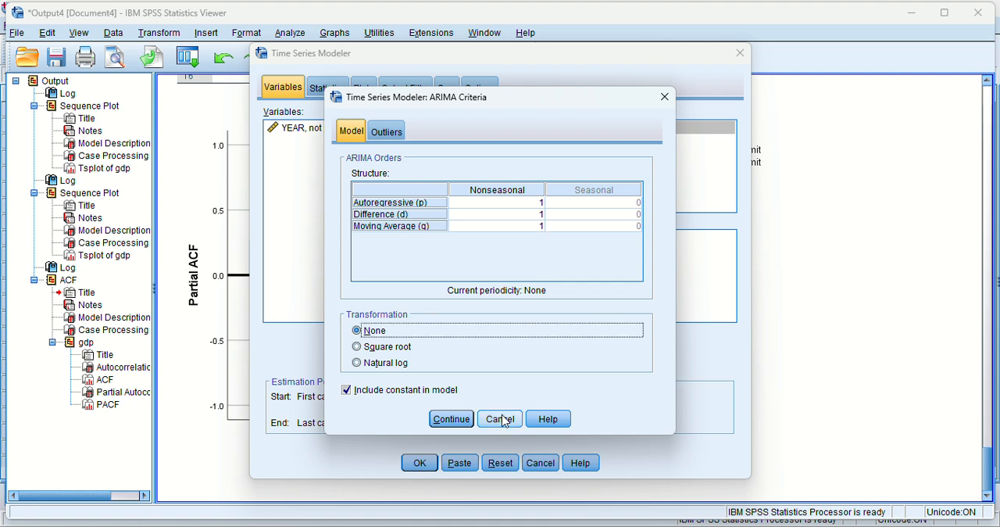
pyautogui.click(466, 427)
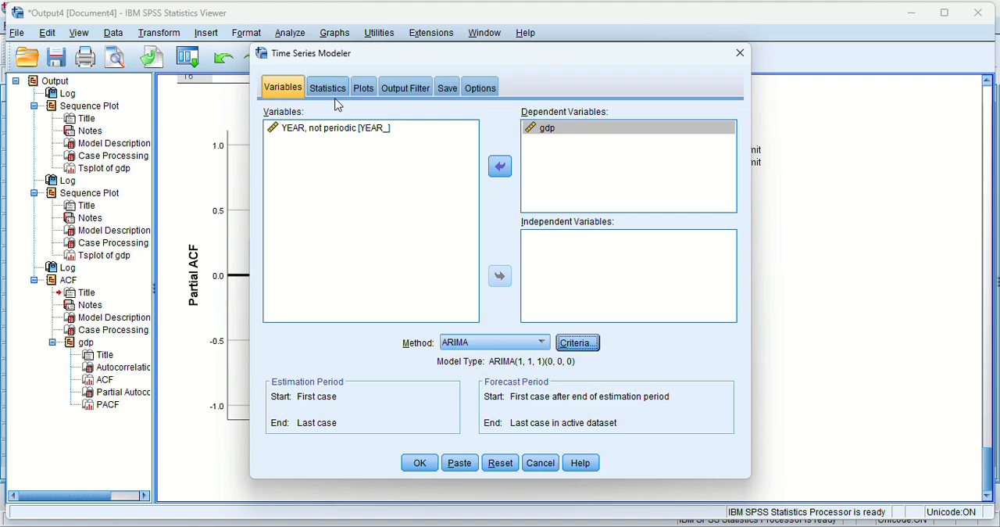
# Include R square, root mean square error, mean absolute percentage error and normalized BIC among the model's fit measures.
pyautogui.click(328, 87)
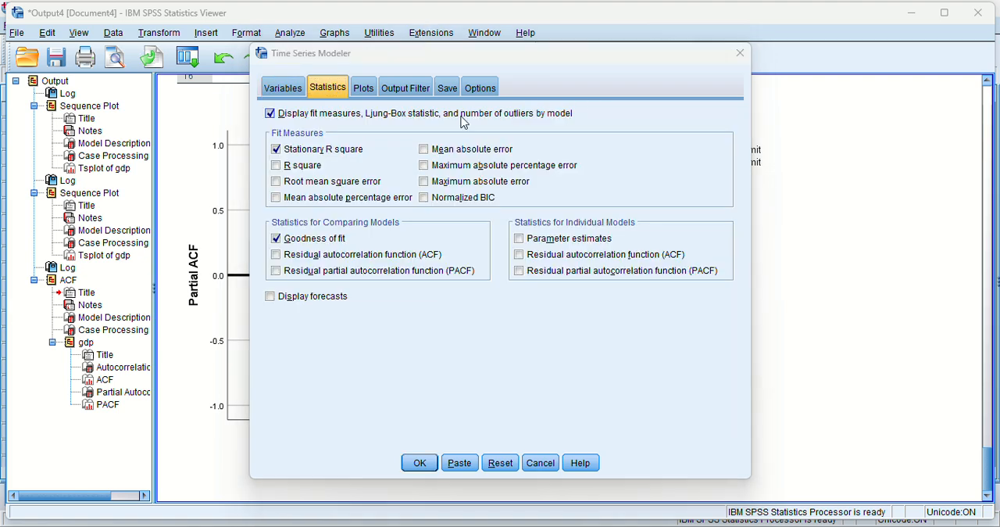
pyautogui.click(276, 168)
pyautogui.click(276, 182)
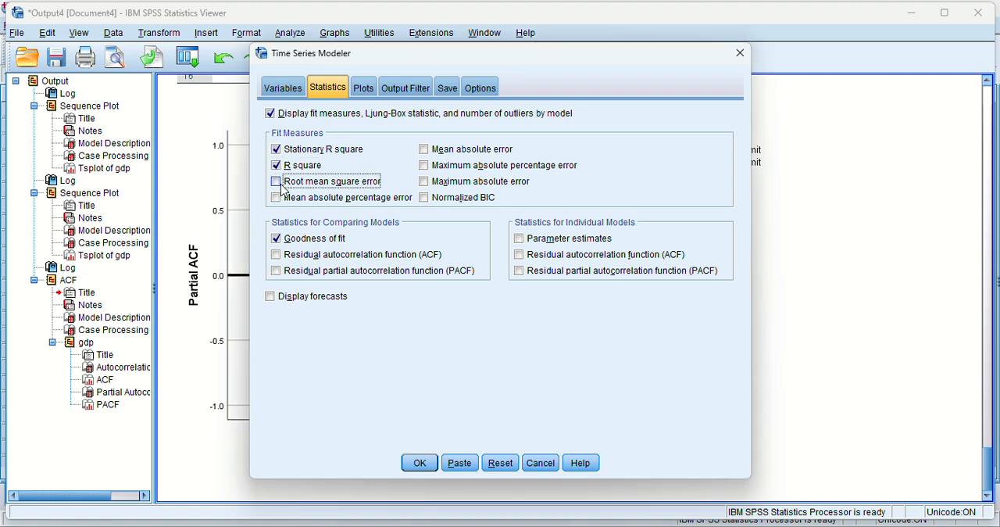
pyautogui.click(279, 199)
pyautogui.click(277, 198)
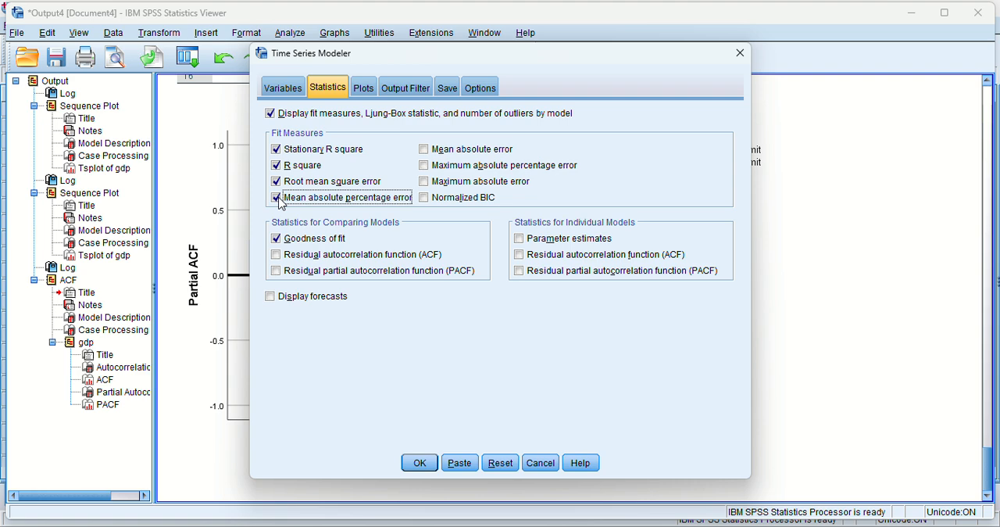
pyautogui.click(428, 200)
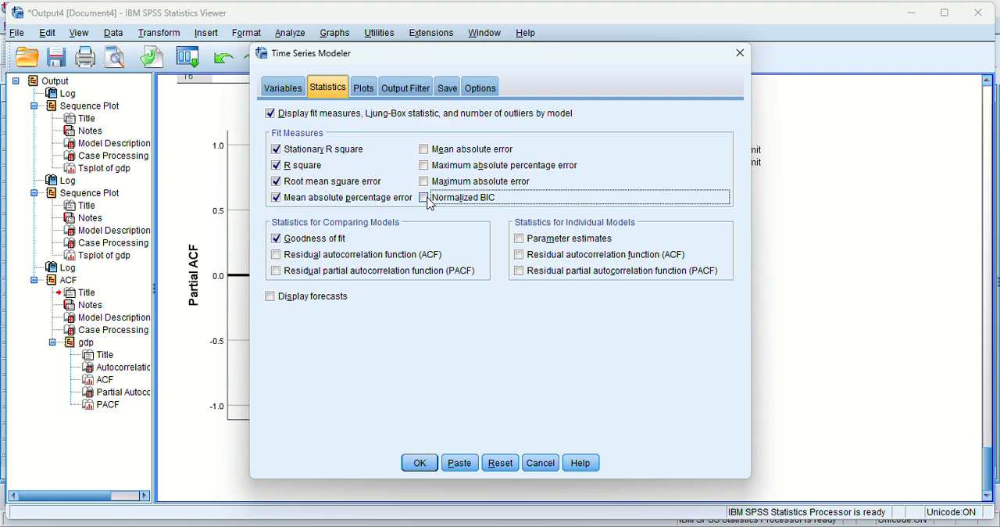
pyautogui.click(426, 200)
# Enable the display of forecasts and parameter estimates for individual models, leaving the residual PACF statistic off.
pyautogui.click(270, 297)
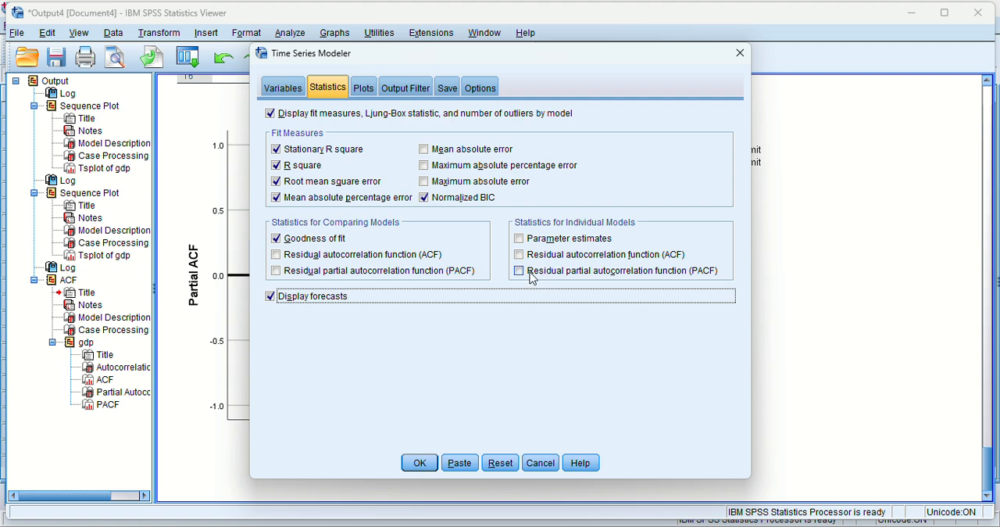
pyautogui.click(524, 273)
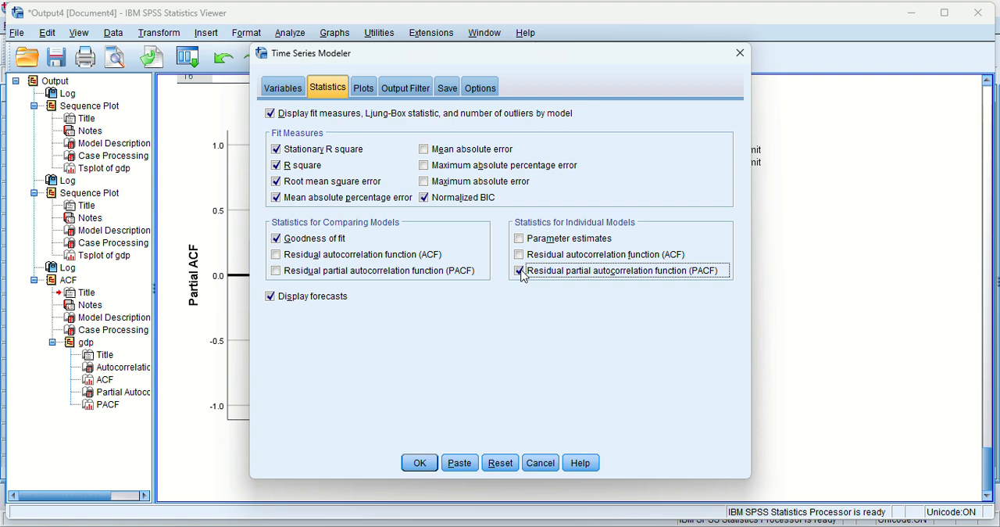
pyautogui.click(429, 34)
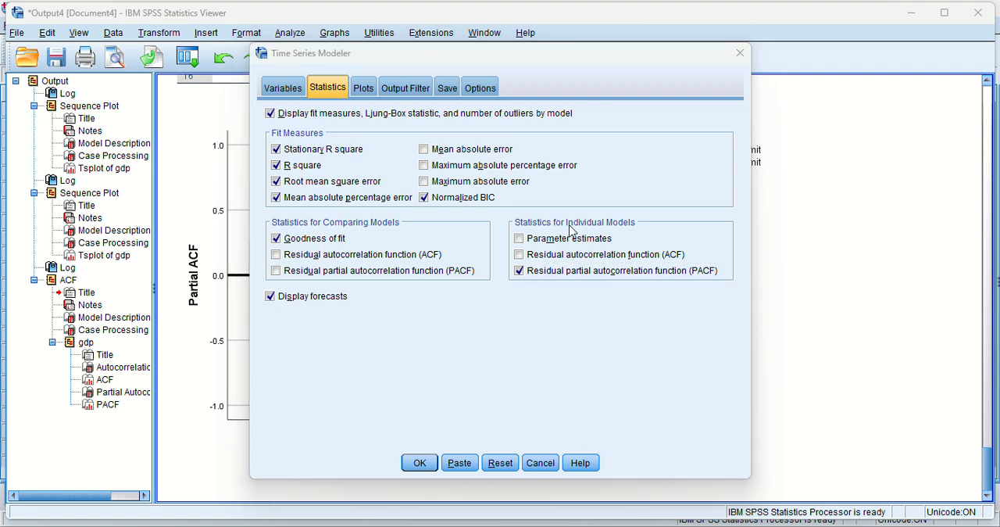
pyautogui.click(521, 240)
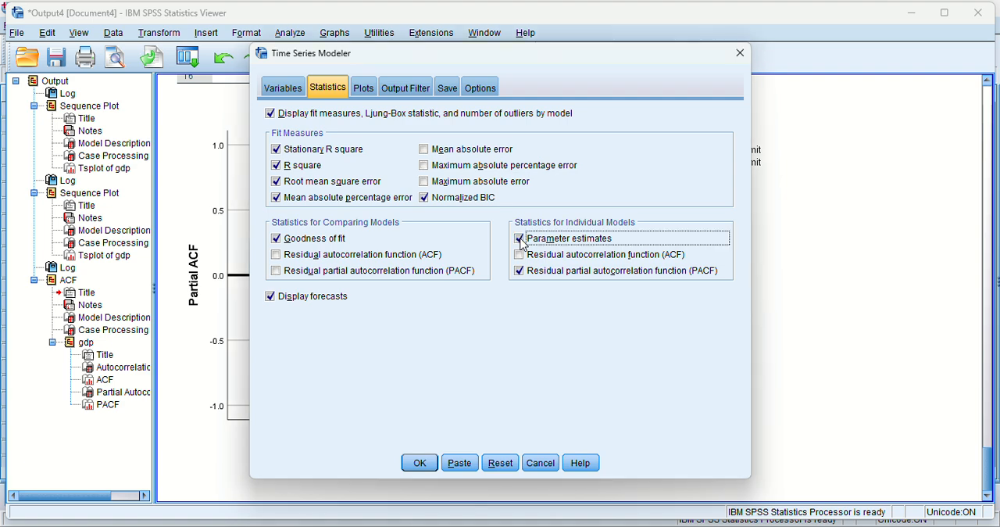
pyautogui.click(519, 271)
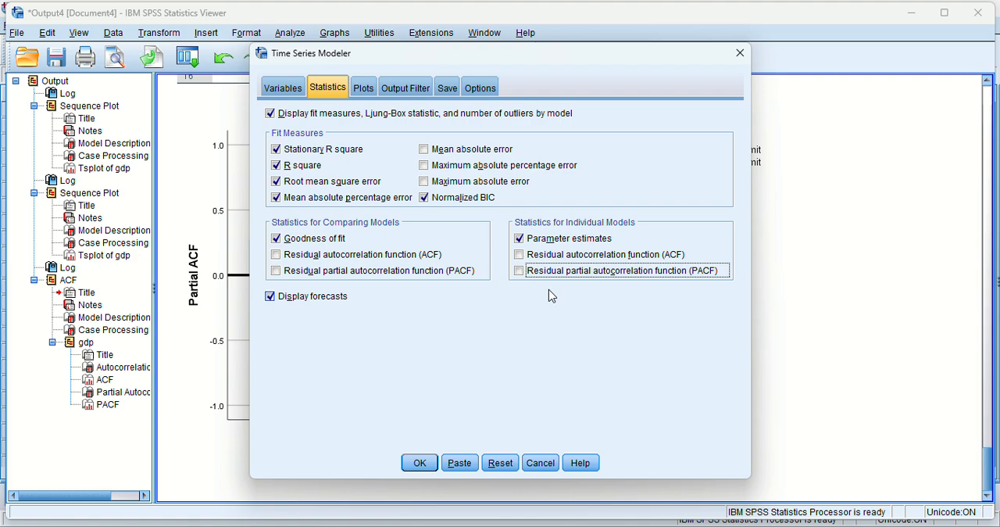
# Add fit values and confidence intervals for both forecasts and fit values to the individual model's series plot.
pyautogui.click(364, 87)
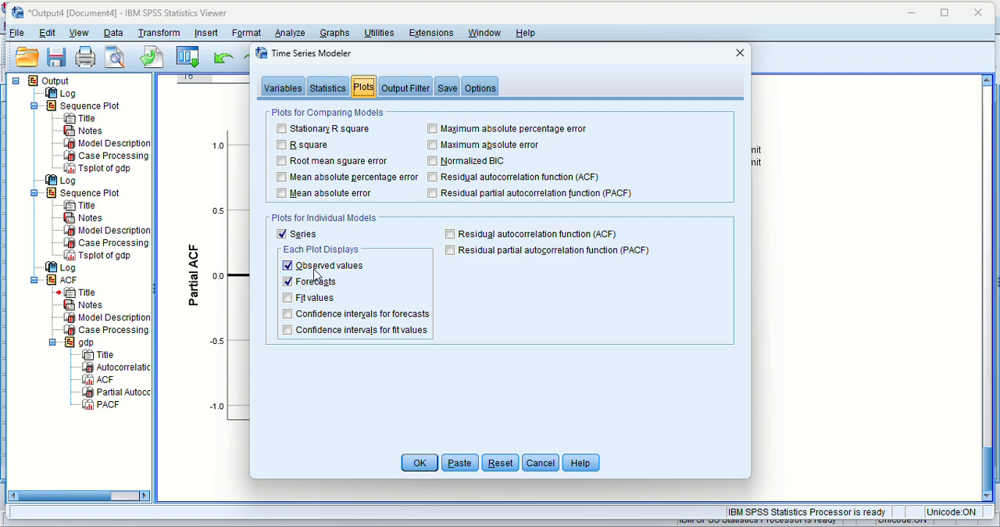
pyautogui.click(288, 298)
pyautogui.click(288, 313)
pyautogui.click(287, 330)
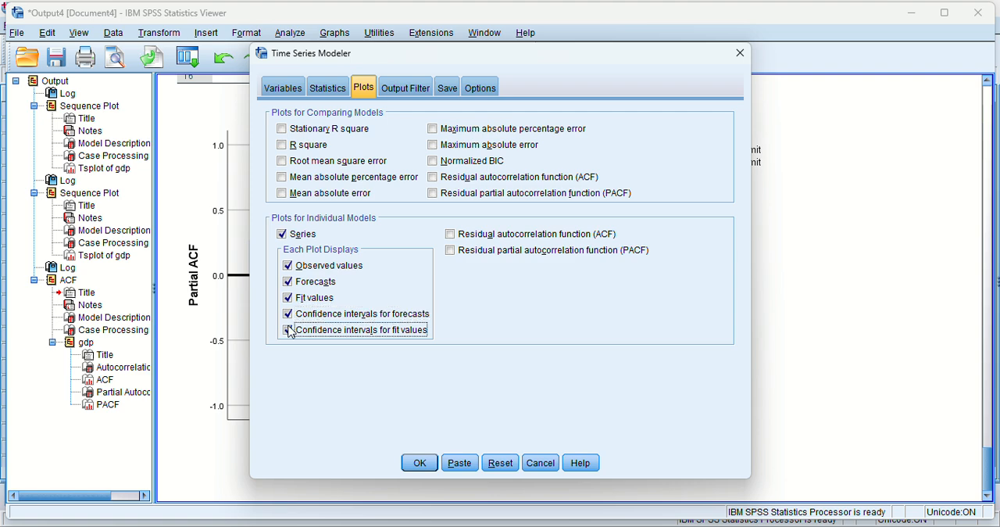
pyautogui.click(410, 31)
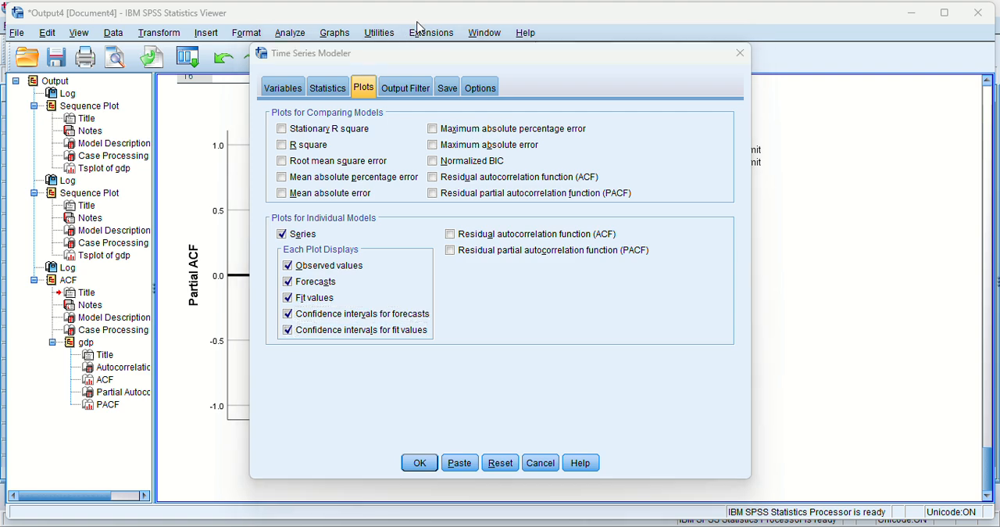
# Keep all models included in the output and save the predicted values as a new variable.
pyautogui.click(412, 95)
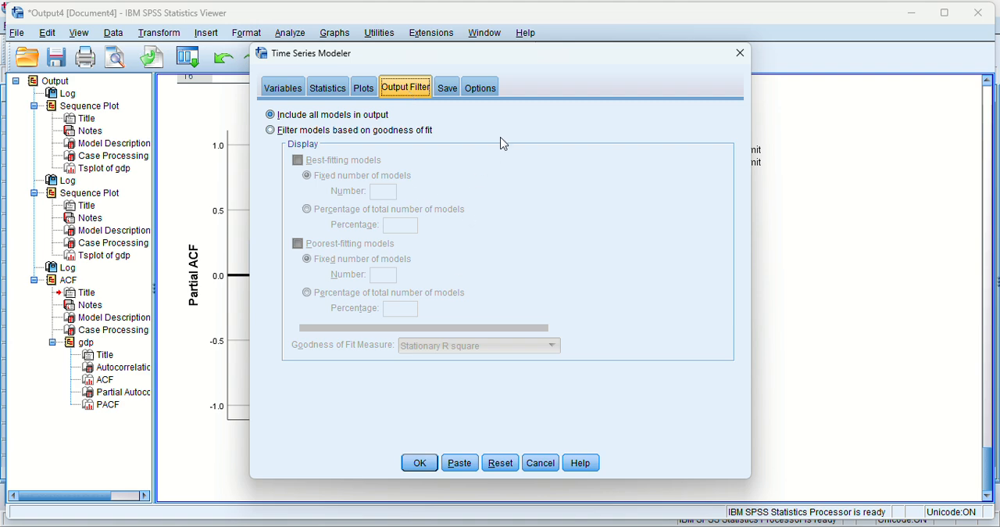
pyautogui.click(447, 89)
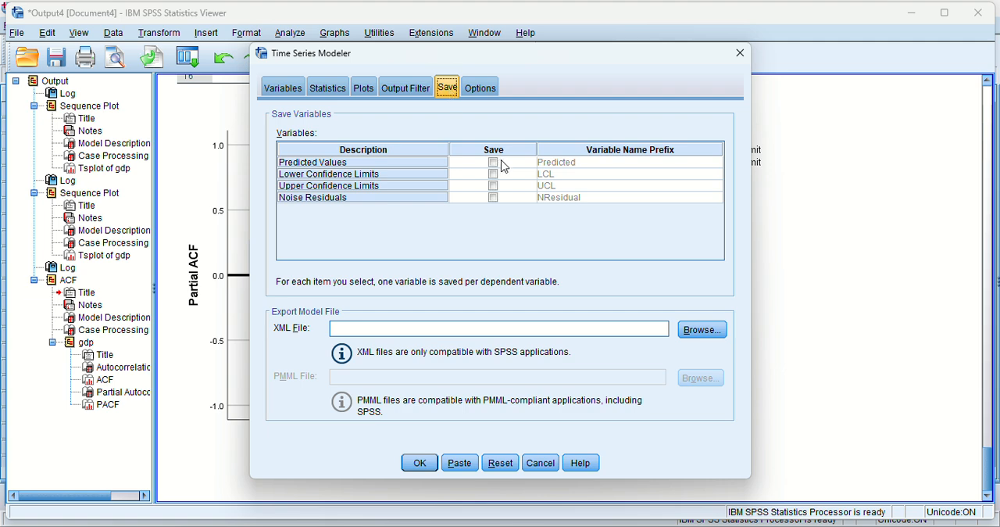
pyautogui.click(495, 162)
# Set the forecast period to run through the year 2024 and run the time series model.
pyautogui.click(480, 88)
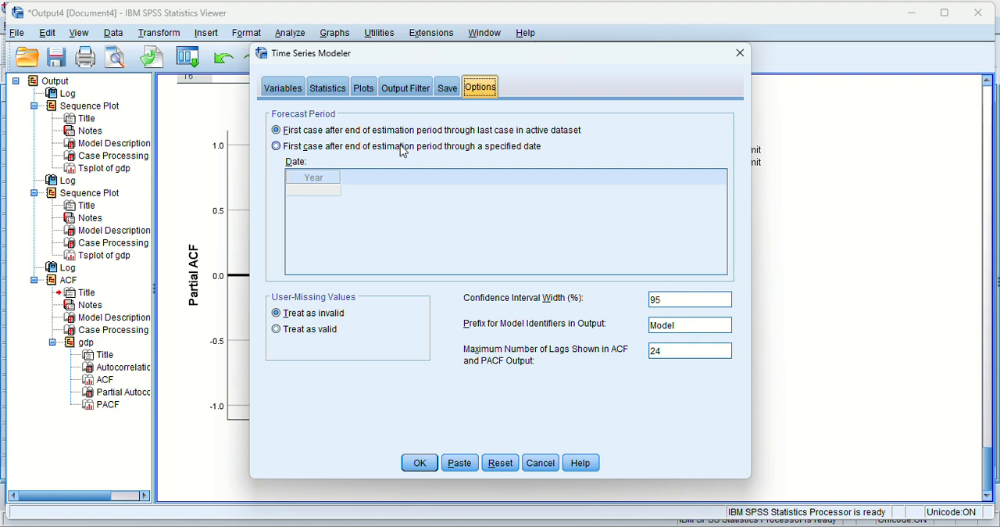
pyautogui.click(287, 148)
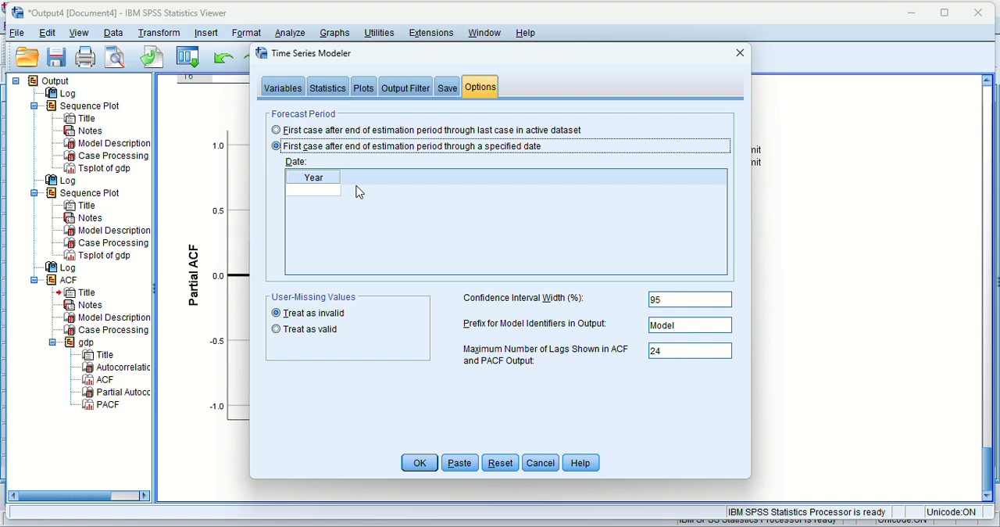
pyautogui.click(308, 190)
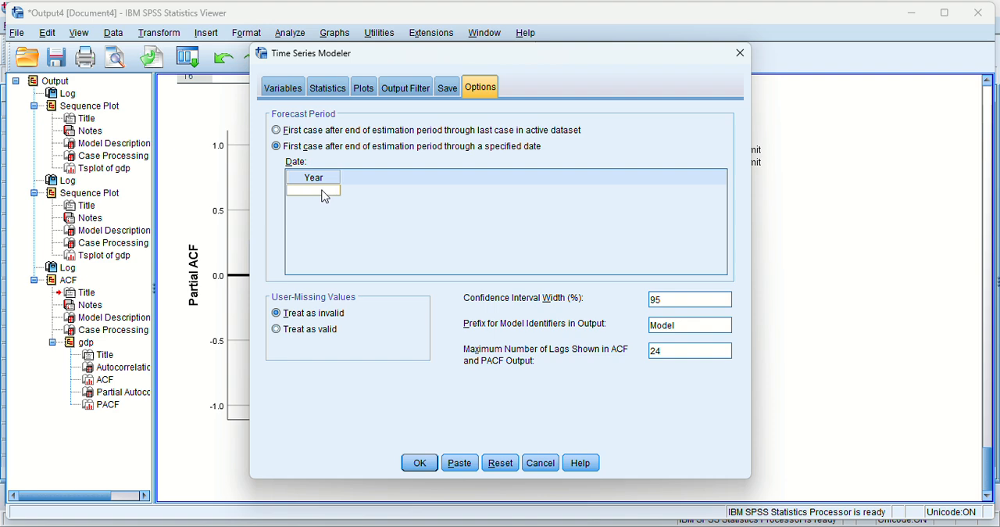
pyautogui.click(316, 193)
pyautogui.write('2024')
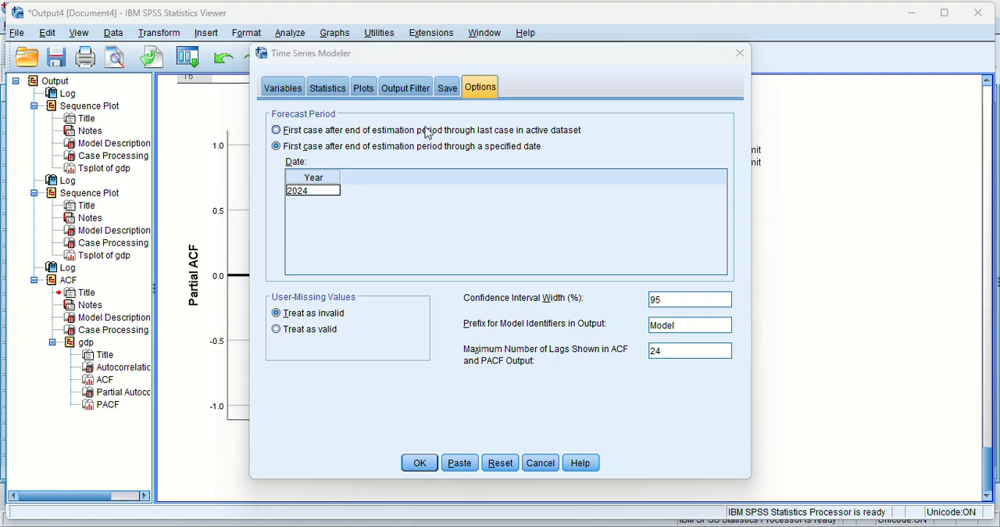
pyautogui.click(419, 463)
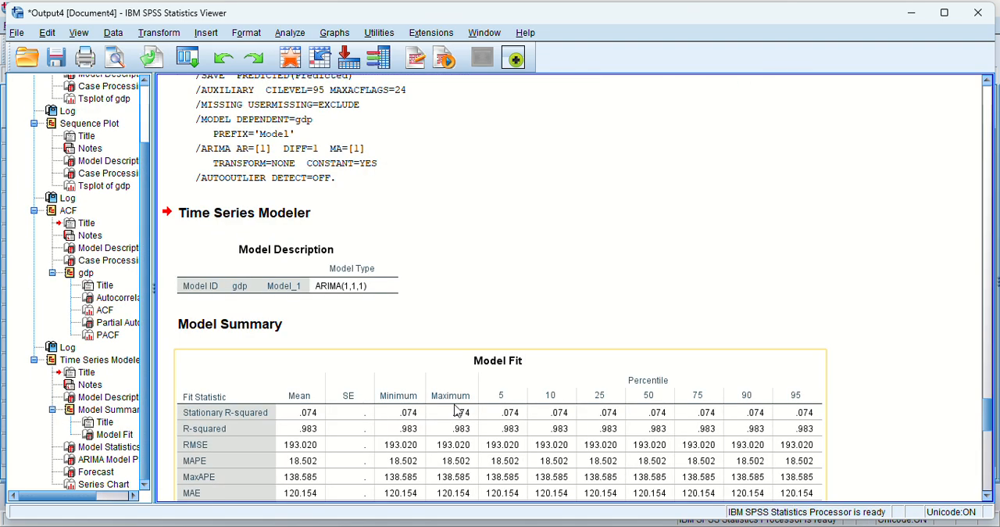
# Review the ARIMA output, including the model fit, model statistics and parameter tables, the forecast table and the series chart.
pyautogui.scroll(-5, 457, 410)
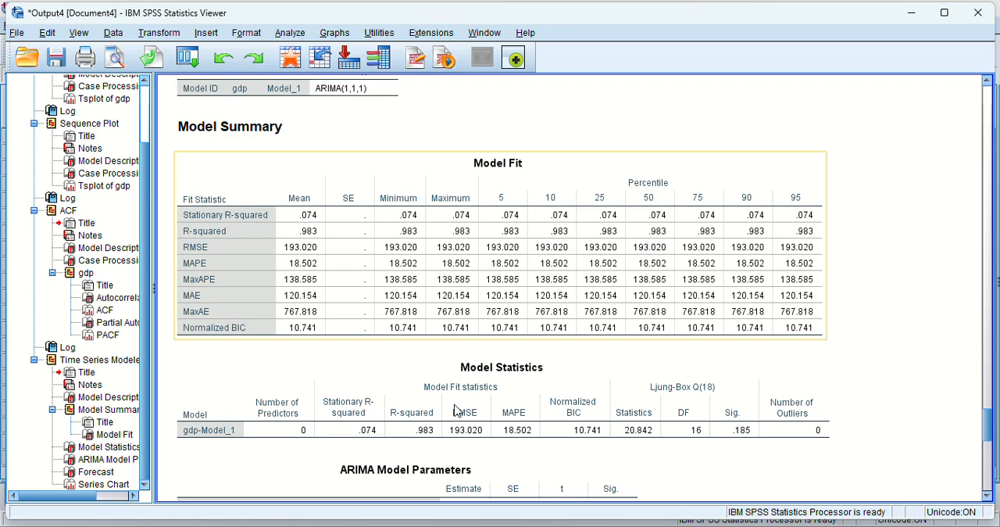
pyautogui.scroll(-3, 457, 410)
pyautogui.scroll(15, 455, 409)
pyautogui.scroll(-12, 453, 408)
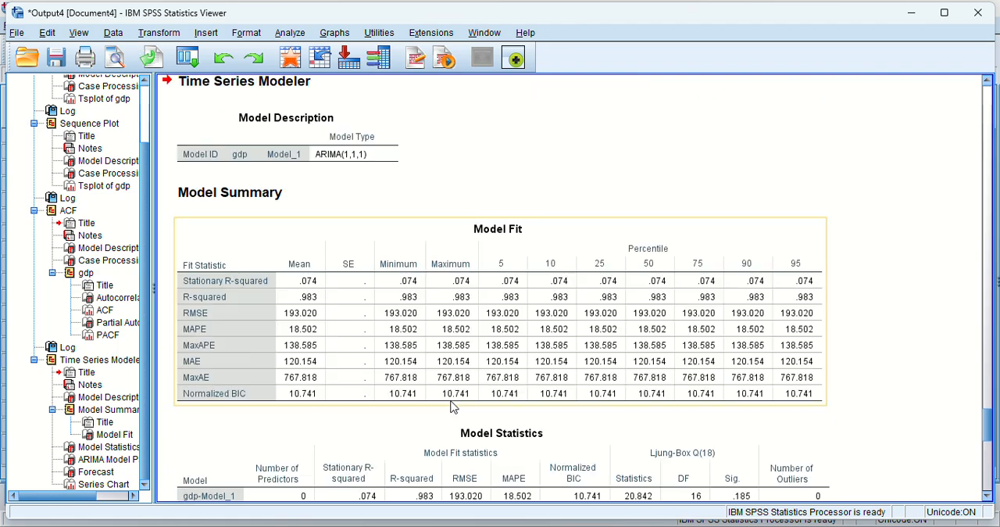
pyautogui.scroll(-15, 453, 406)
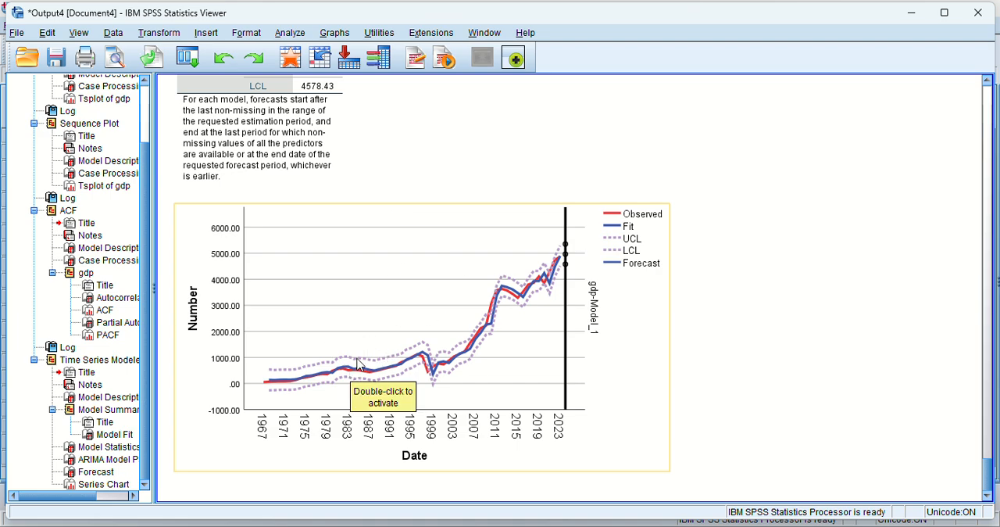
pyautogui.scroll(10, 409, 245)
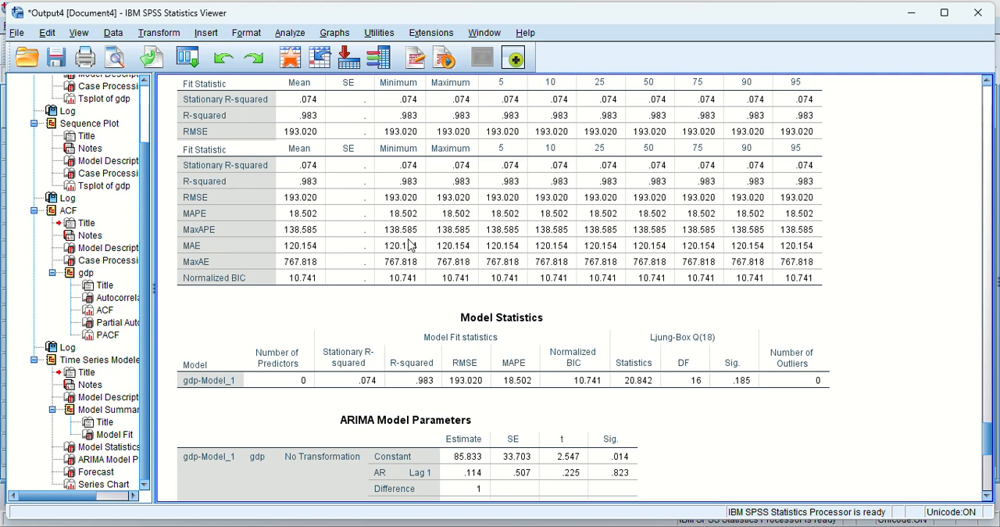
pyautogui.scroll(5, 409, 245)
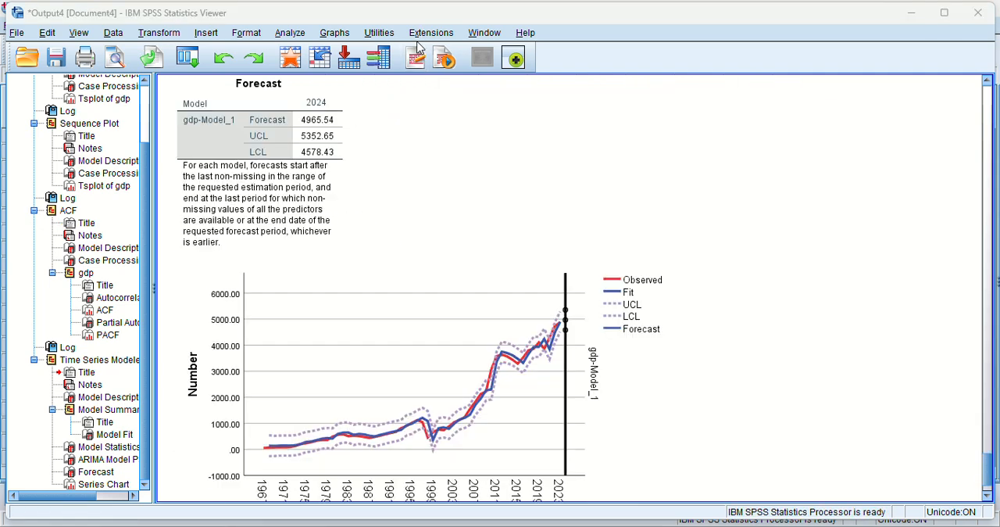
# Review the ARIMA(1,1,1) output again, from the model description and fit tables to the parameter estimates, forecast and series chart.
pyautogui.scroll(10, 424, 286)
pyautogui.scroll(-8, 424, 289)
pyautogui.scroll(5, 424, 289)
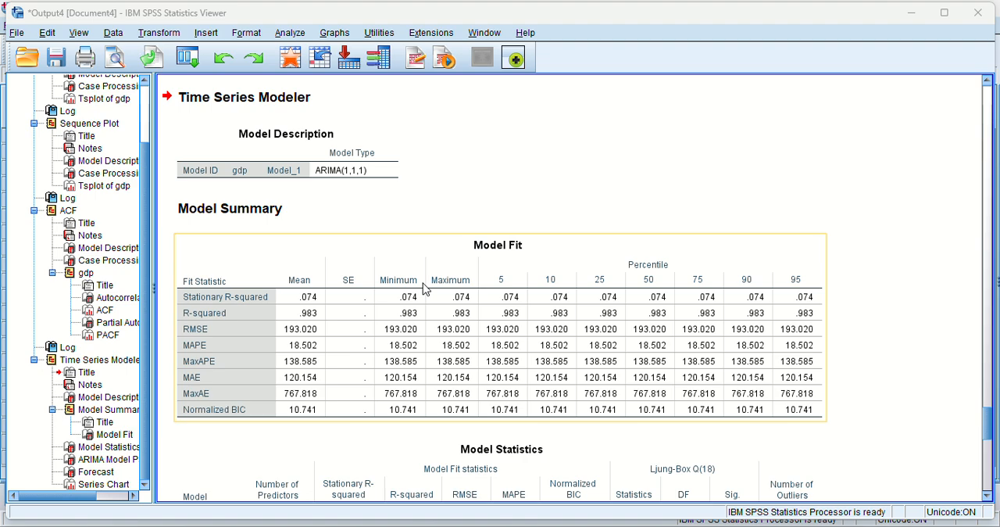
pyautogui.click(390, 157)
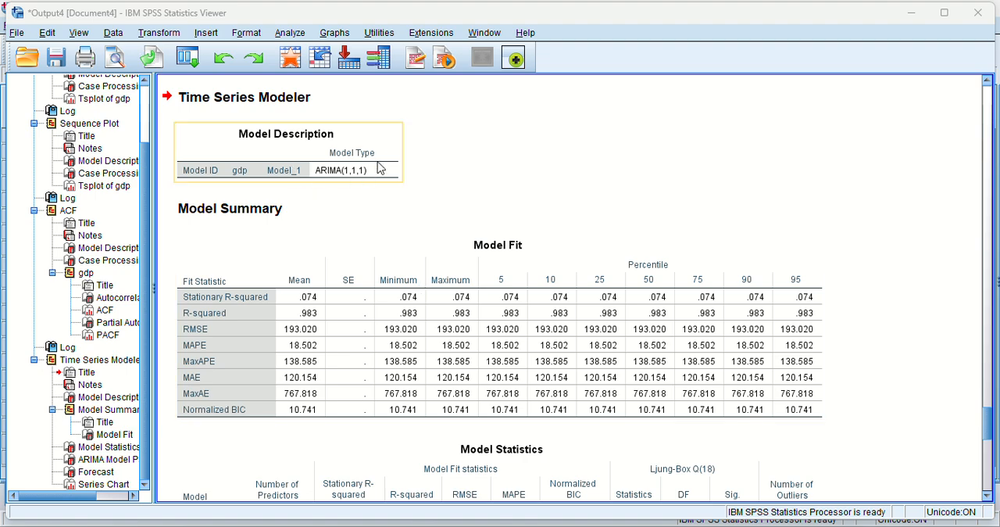
pyautogui.scroll(-1, 394, 191)
pyautogui.scroll(-6, 395, 192)
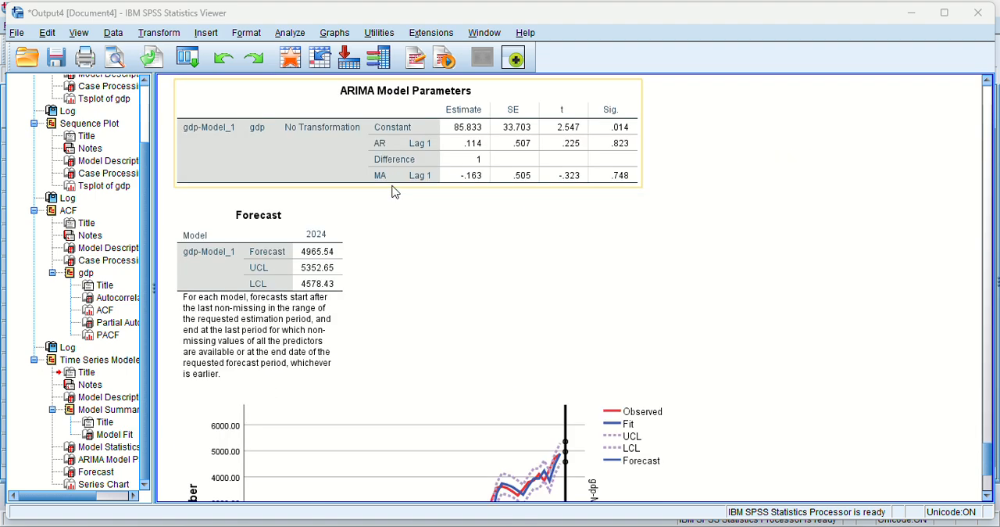
pyautogui.scroll(-1, 395, 192)
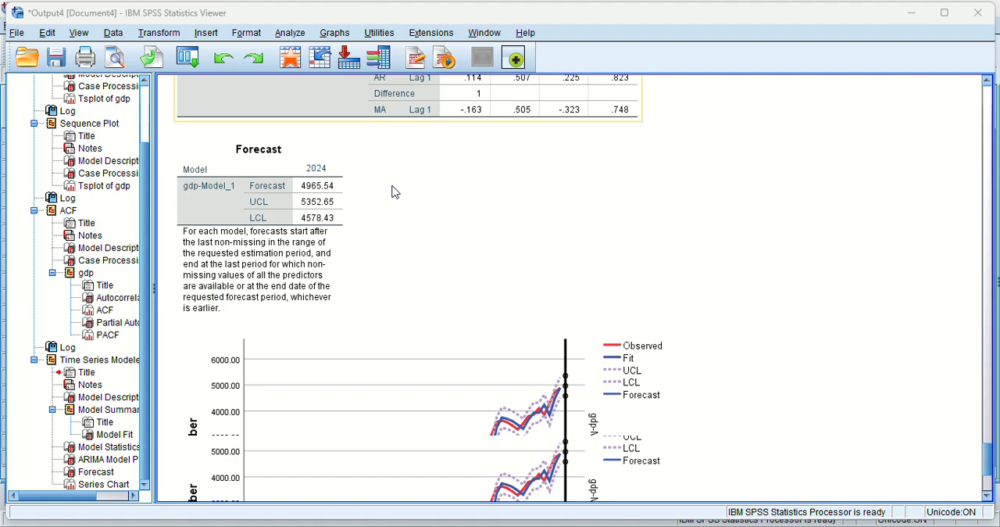
pyautogui.scroll(-2, 395, 192)
pyautogui.scroll(10, 395, 192)
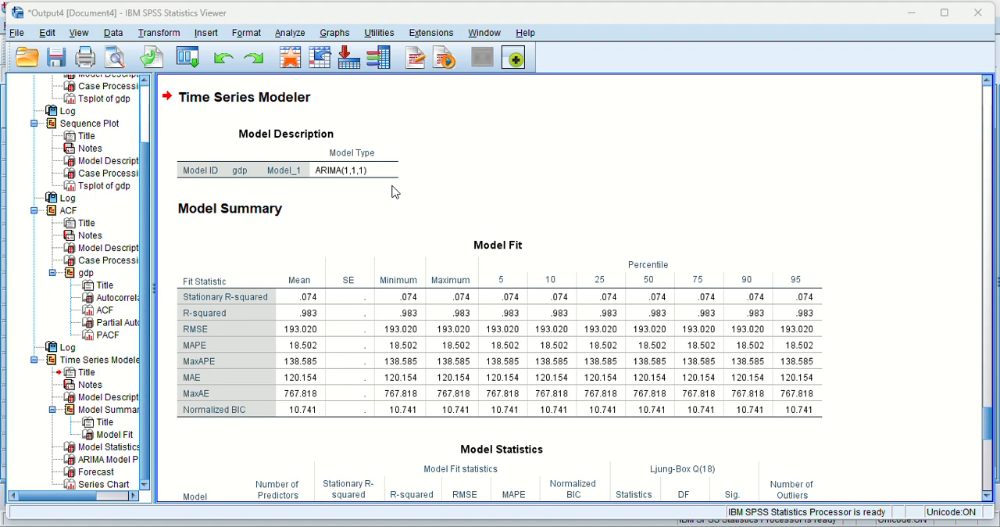
pyautogui.scroll(-2, 394, 191)
pyautogui.click(395, 191)
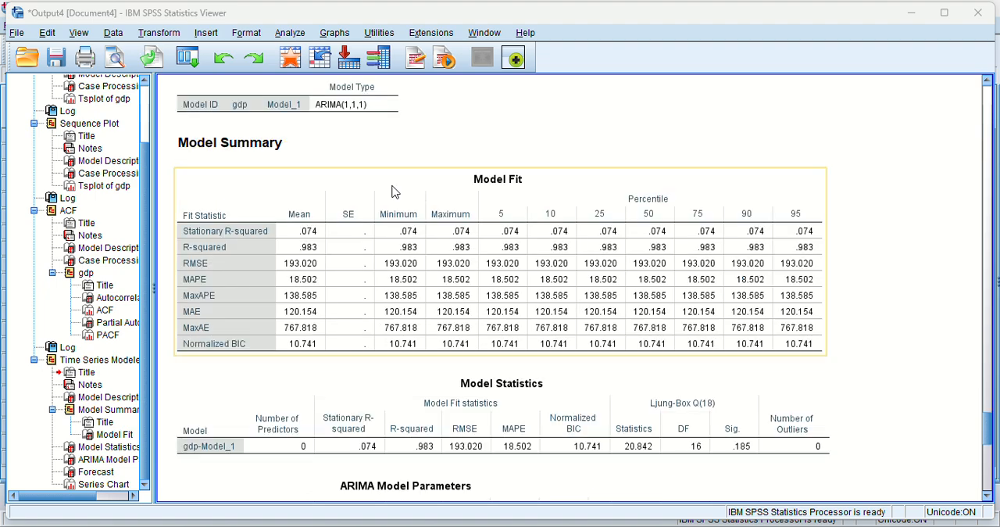
pyautogui.scroll(-10, 395, 191)
pyautogui.scroll(12, 395, 191)
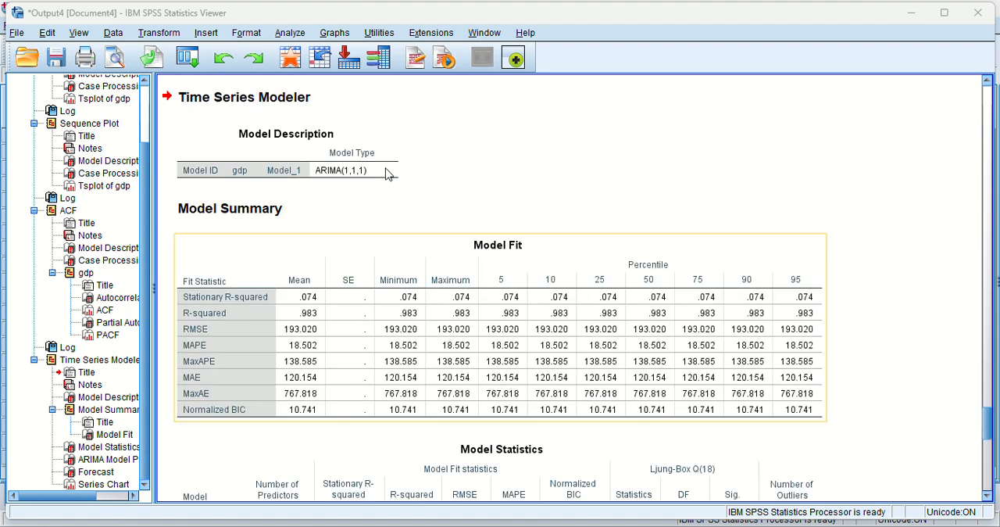
# Reopen the traditional time series model setup for gdp and set the ARIMA nonseasonal autoregressive order (p) to 0.
pyautogui.click(290, 33)
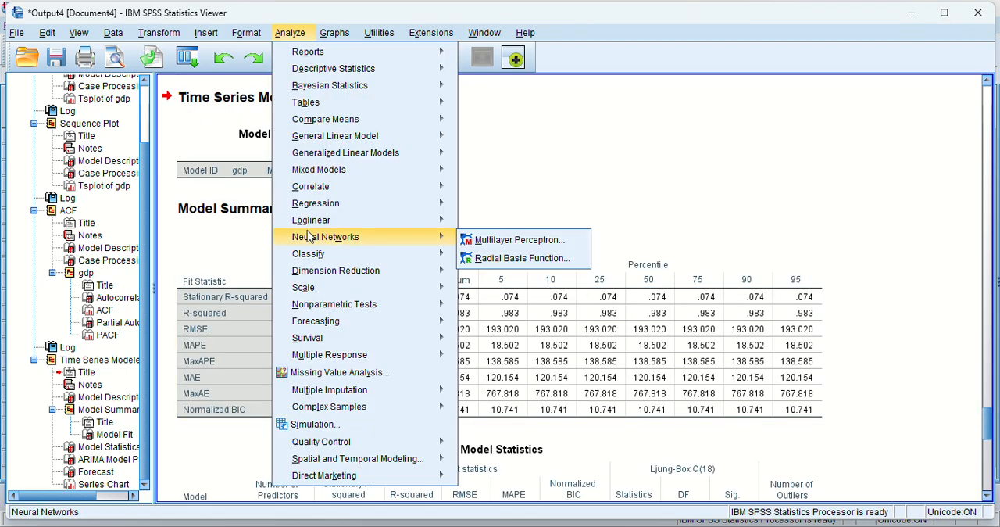
pyautogui.moveTo(322, 325)
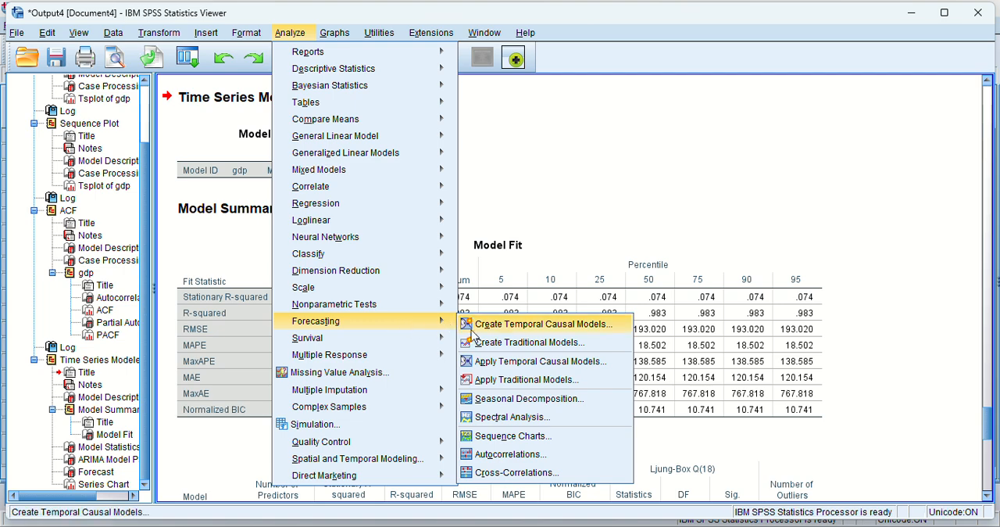
pyautogui.click(489, 343)
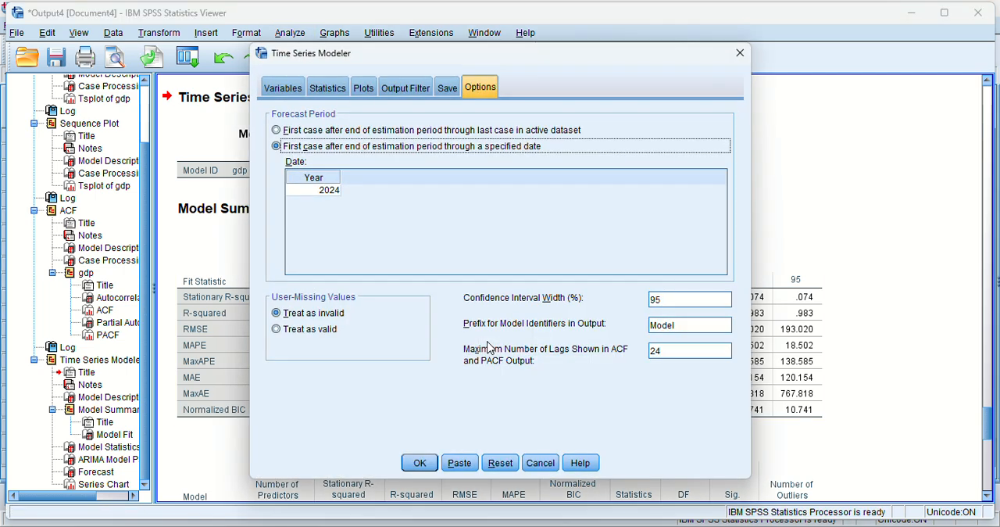
pyautogui.click(283, 88)
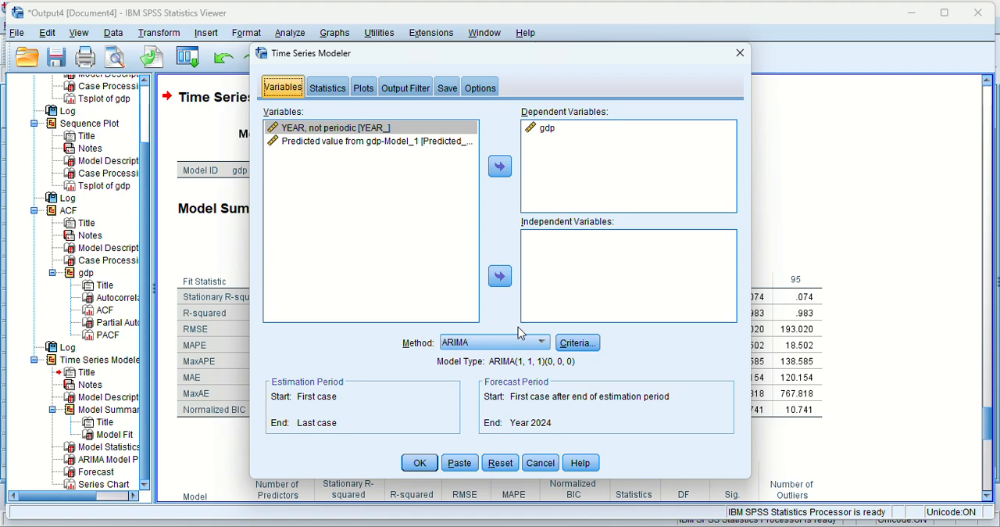
pyautogui.click(578, 342)
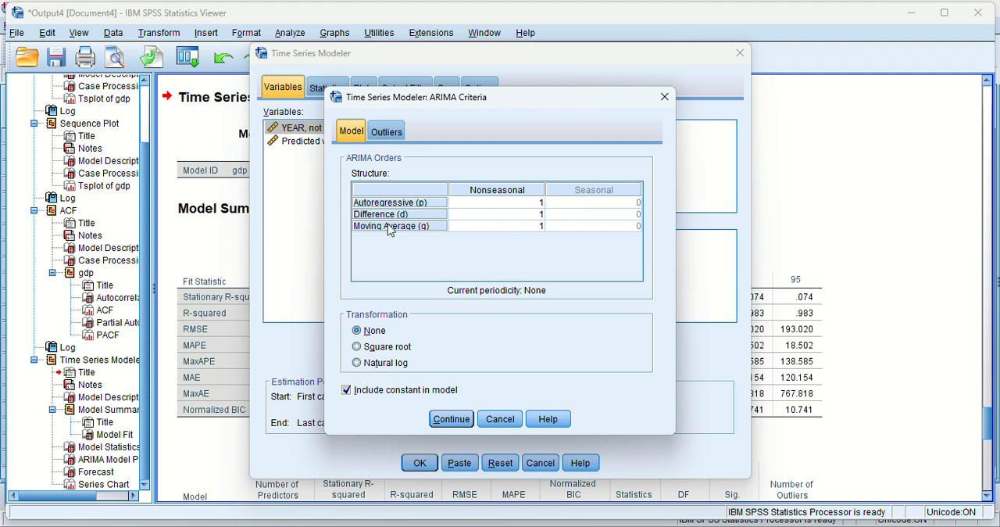
pyautogui.click(528, 202)
pyautogui.click(542, 202)
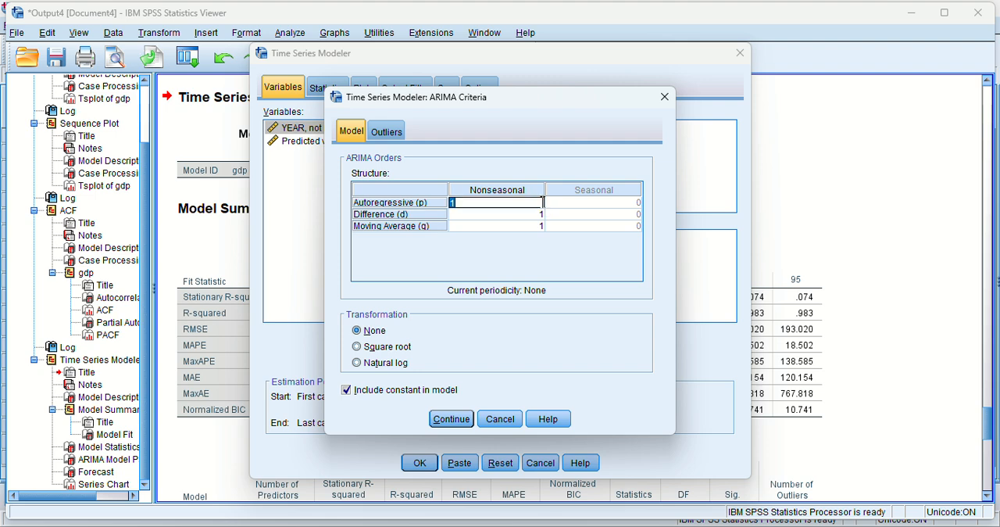
pyautogui.write('0')
pyautogui.click(555, 219)
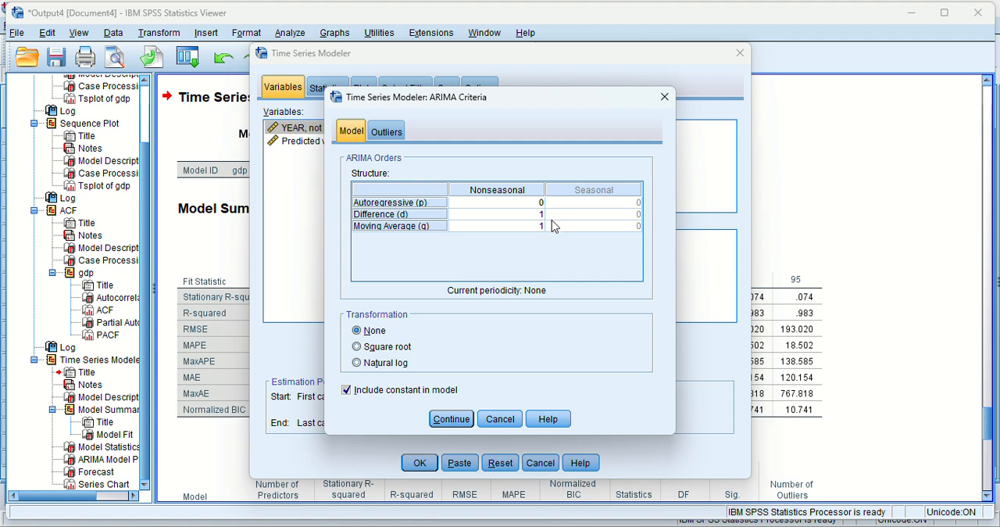
# Accept the ARIMA criteria and run the ARIMA(0,1,1) model for gdp.
pyautogui.click(420, 463)
pyautogui.click(459, 425)
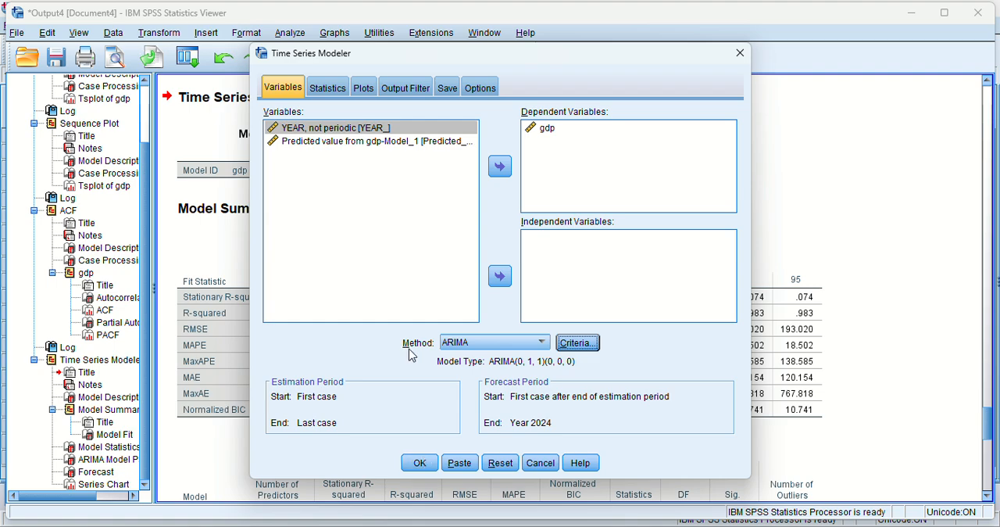
pyautogui.click(416, 462)
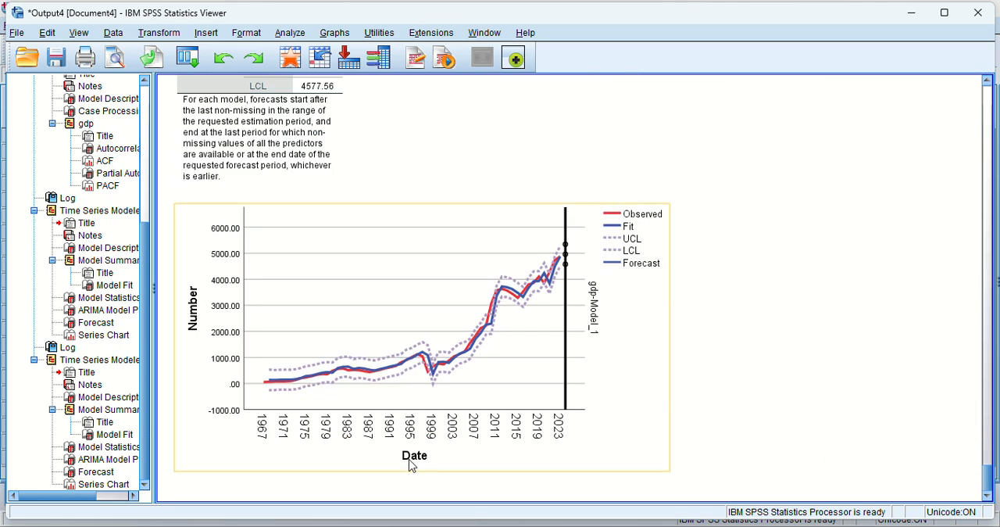
# Examine the ARIMA(0,1,1) output, including the series chart, 2024 forecast, parameter significance, Ljung-Box test and model fit statistics.
pyautogui.click(459, 193)
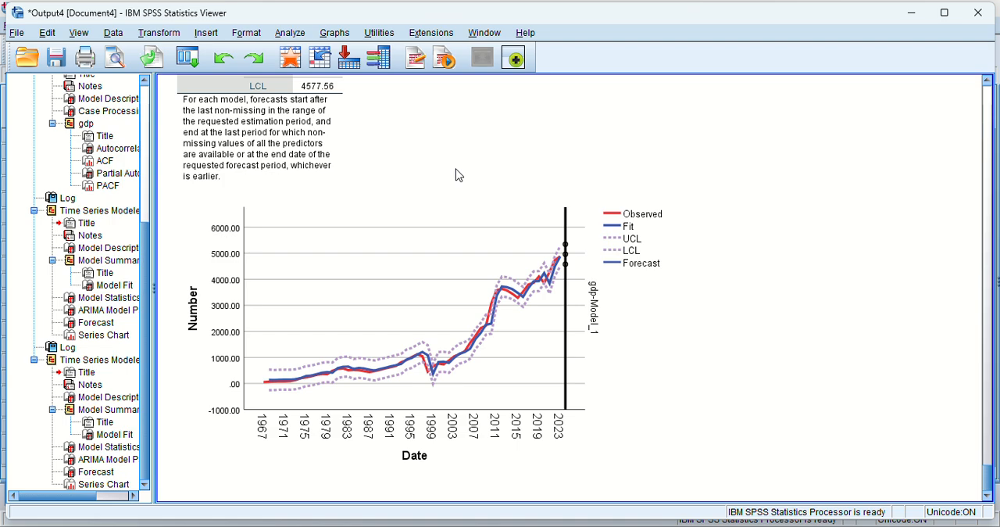
pyautogui.click(544, 258)
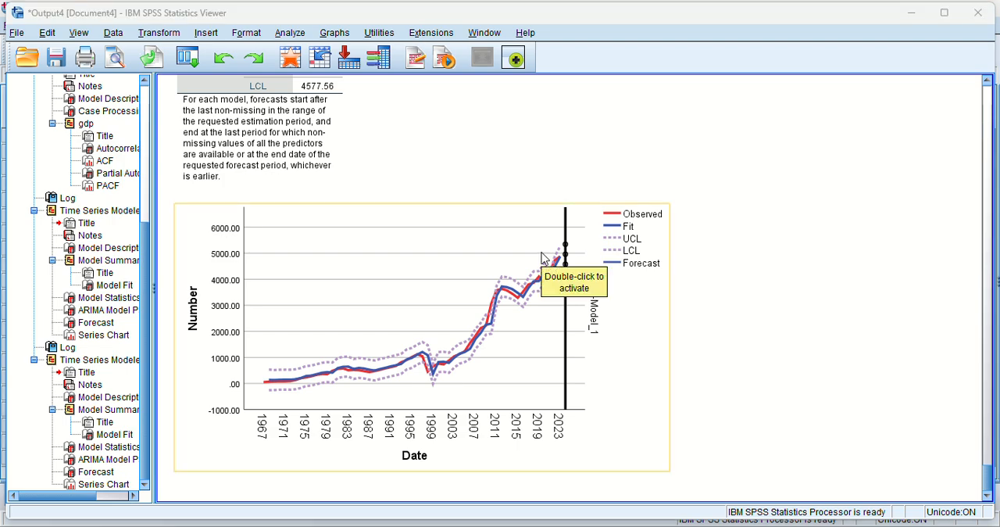
pyautogui.scroll(5, 692, 201)
pyautogui.click(694, 200)
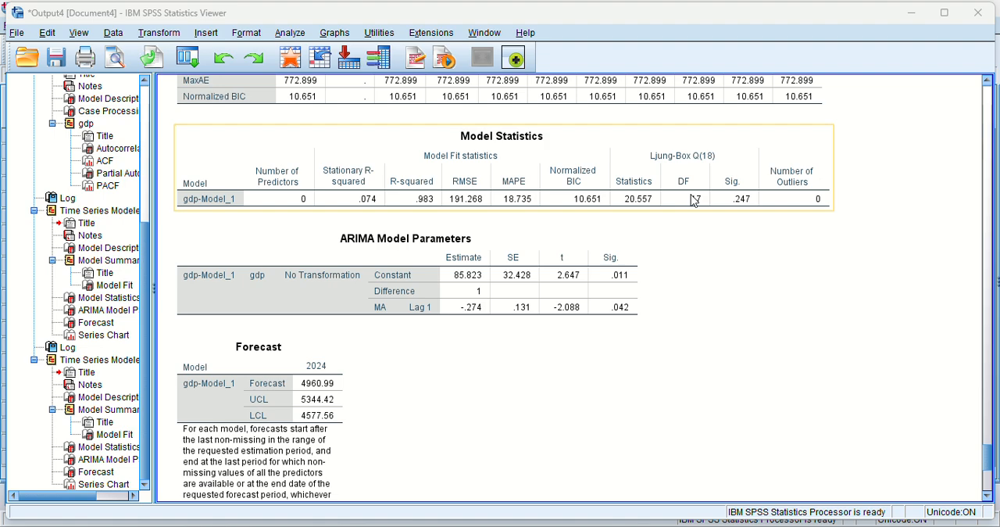
pyautogui.scroll(1, 694, 200)
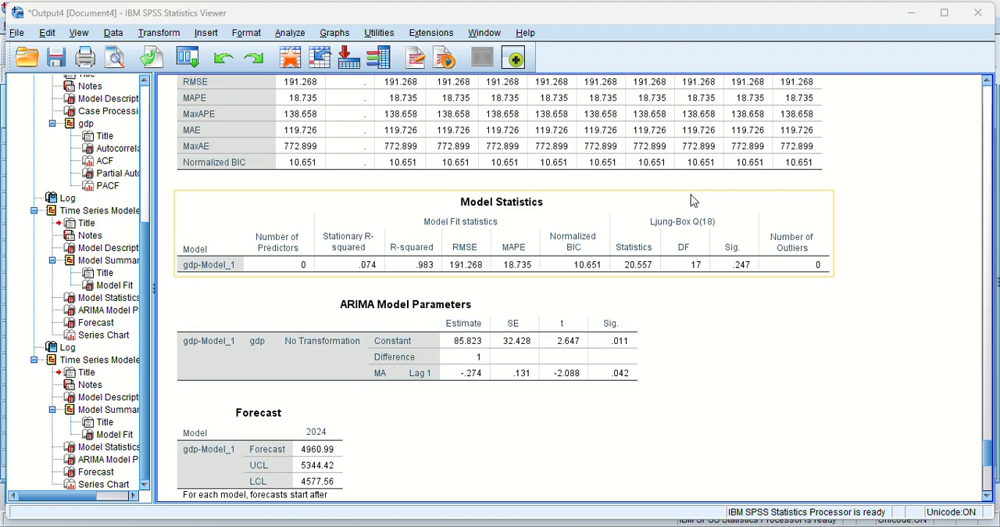
pyautogui.scroll(1, 694, 200)
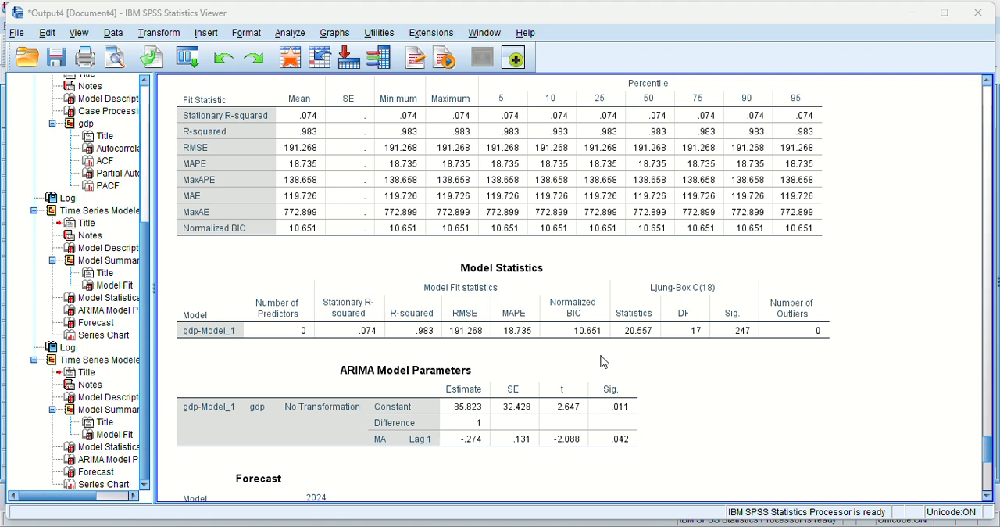
pyautogui.scroll(5, 602, 361)
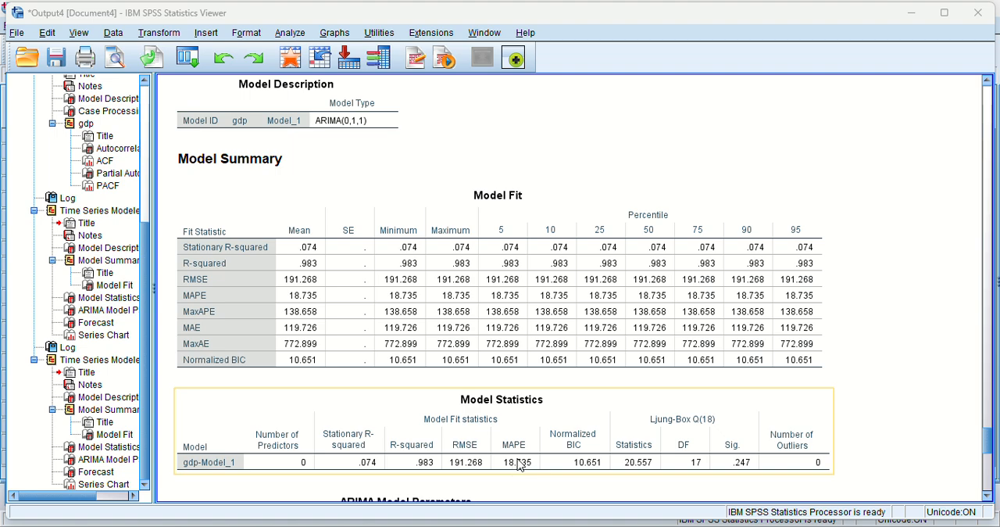
pyautogui.scroll(3, 535, 364)
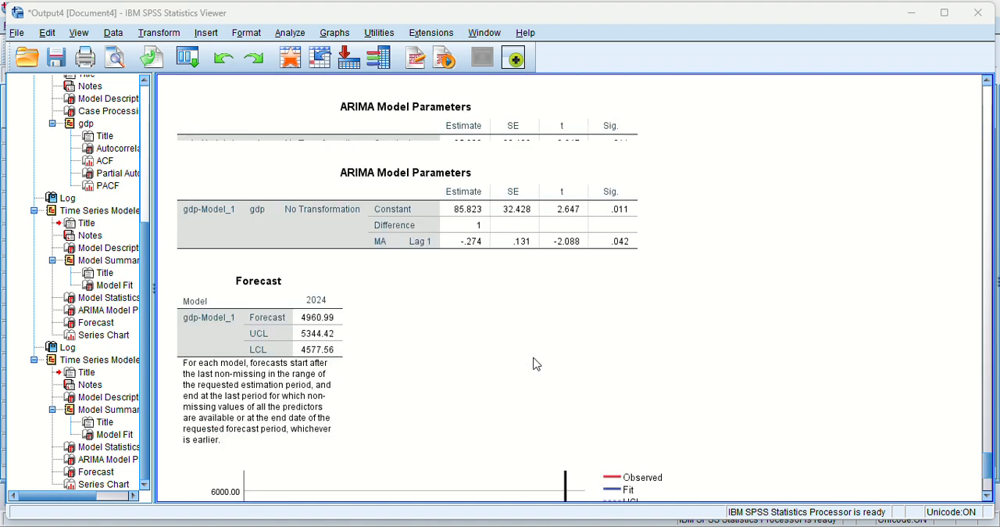
pyautogui.scroll(3, 535, 364)
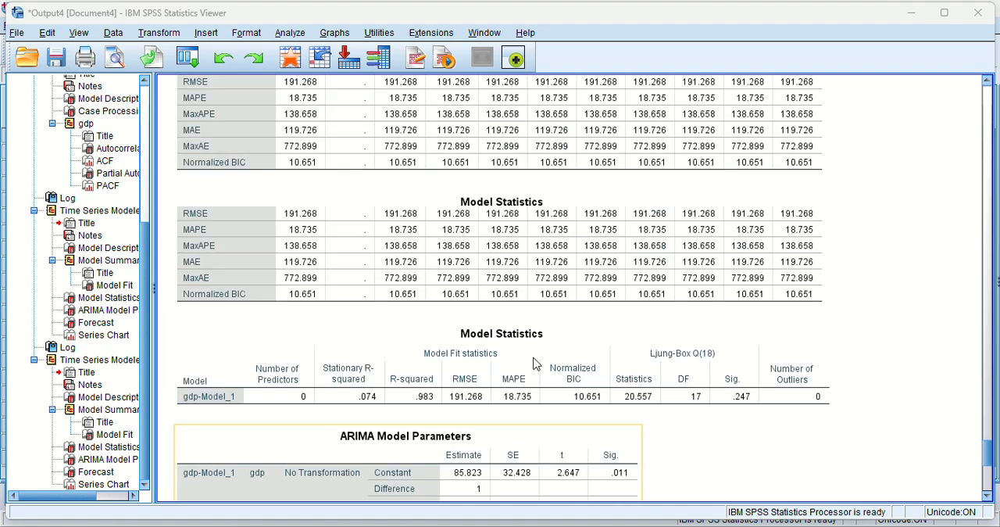
pyautogui.scroll(10, 535, 363)
pyautogui.scroll(-6, 535, 364)
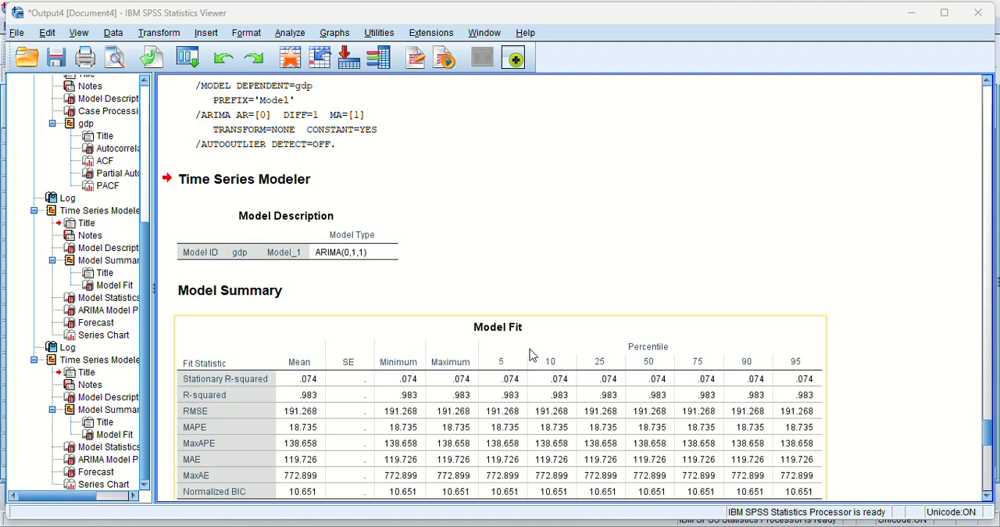
# Compare the fit statistics, parameter estimates and 2024 forecasts of the ARIMA(1,1,1) and ARIMA(0,1,1) models.
pyautogui.scroll(5, 508, 297)
pyautogui.scroll(5, 507, 293)
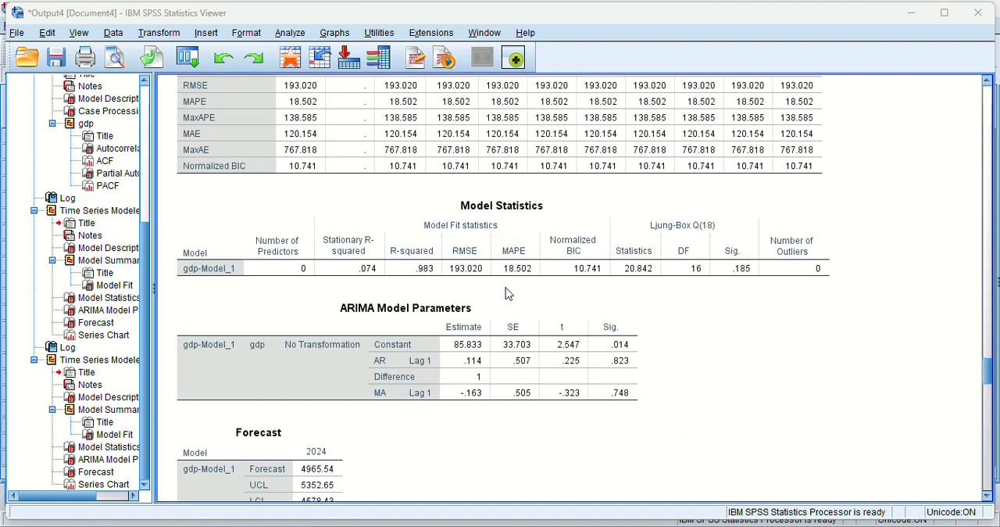
pyautogui.scroll(-12, 505, 293)
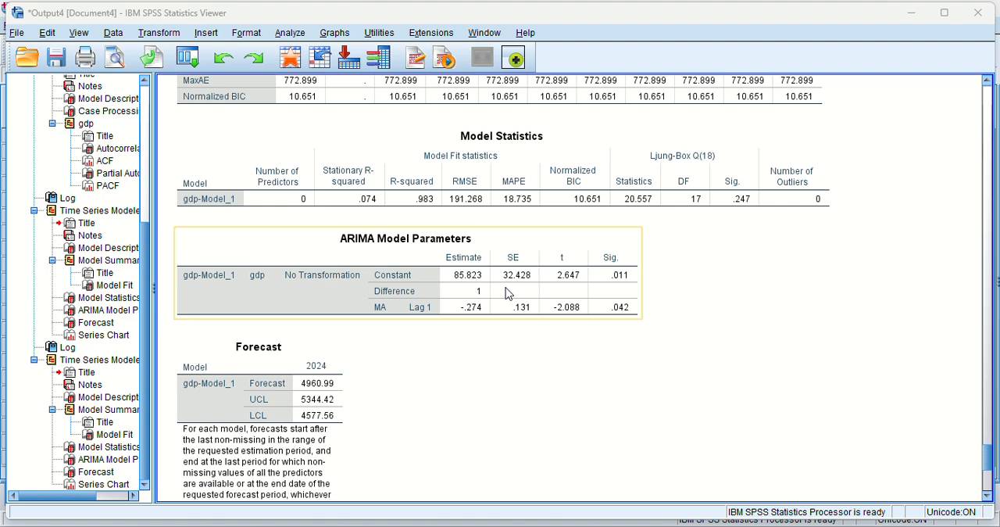
pyautogui.scroll(12, 508, 294)
pyautogui.scroll(3, 508, 293)
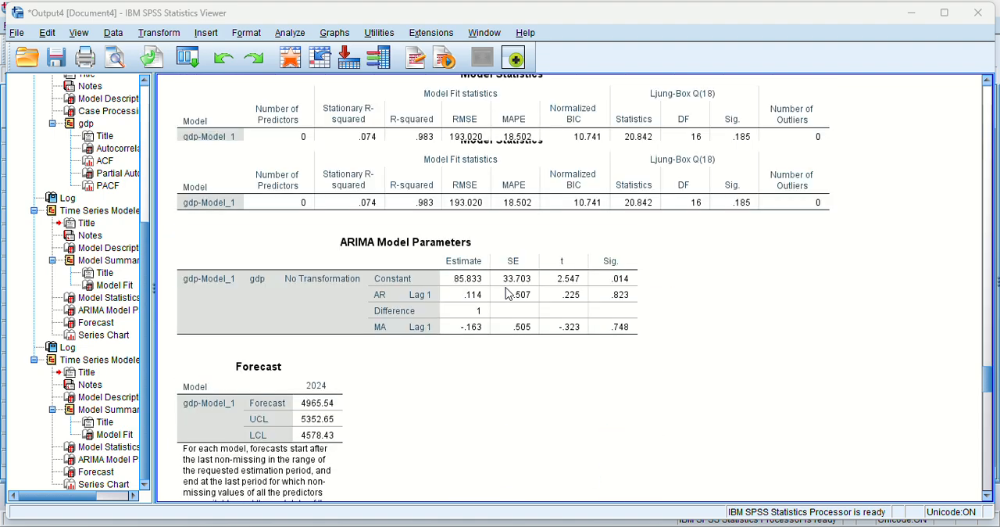
pyautogui.click(508, 294)
pyautogui.scroll(-12, 506, 293)
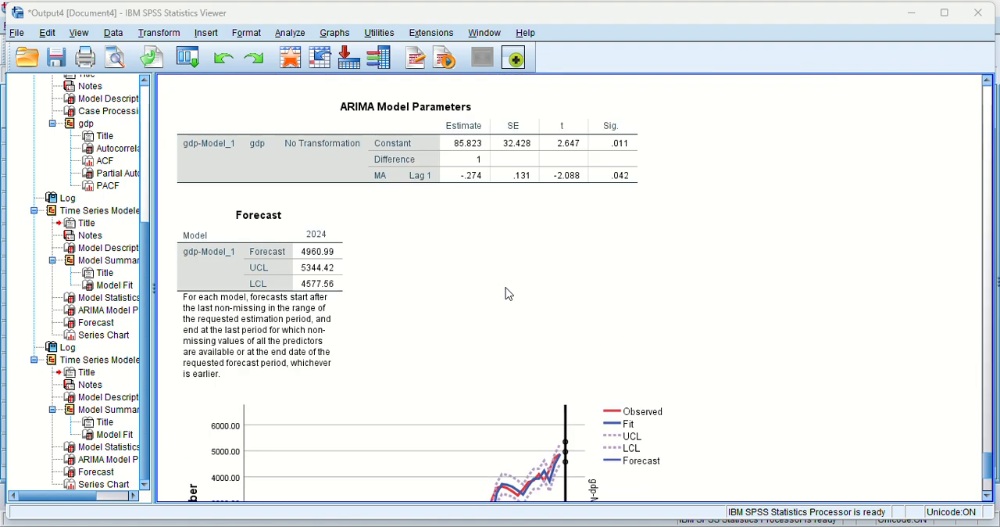
pyautogui.scroll(12, 505, 293)
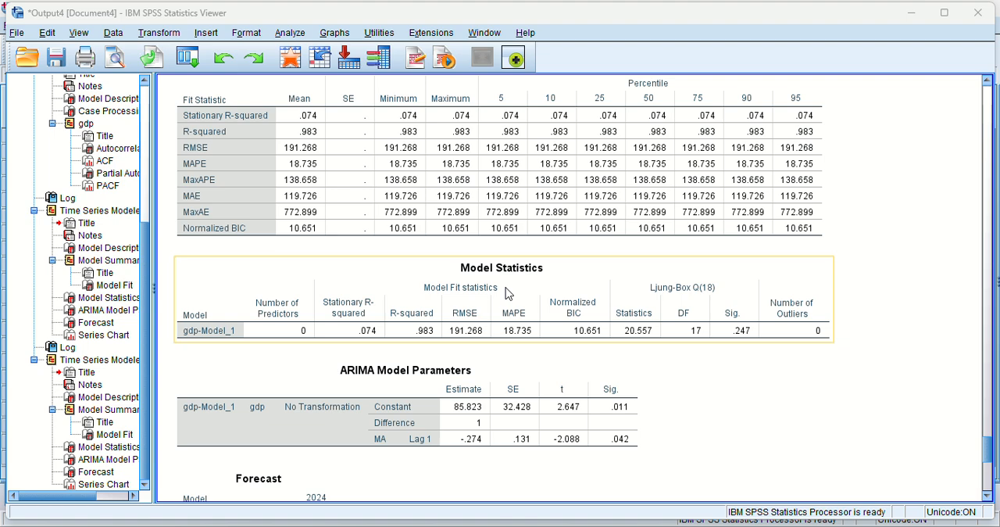
pyautogui.scroll(10, 505, 293)
pyautogui.scroll(-15, 506, 293)
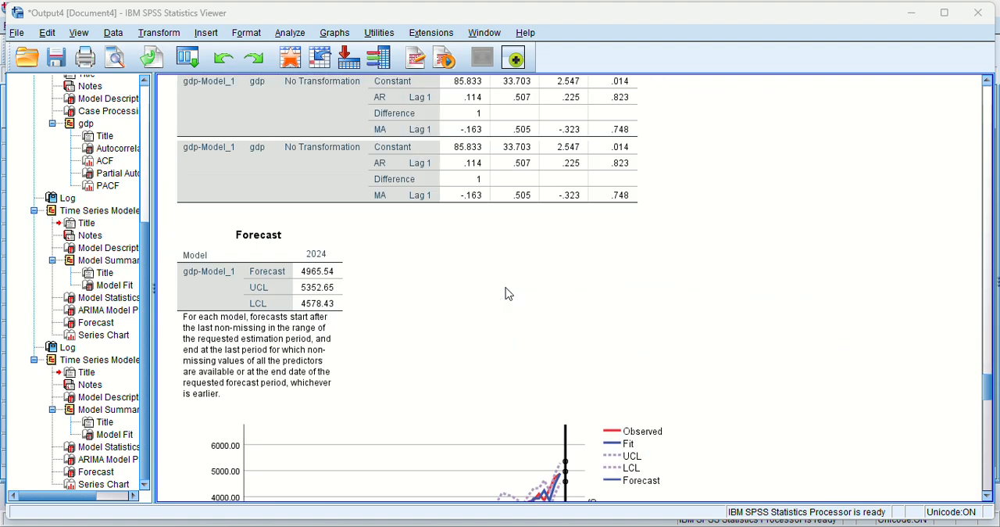
pyautogui.scroll(6, 506, 293)
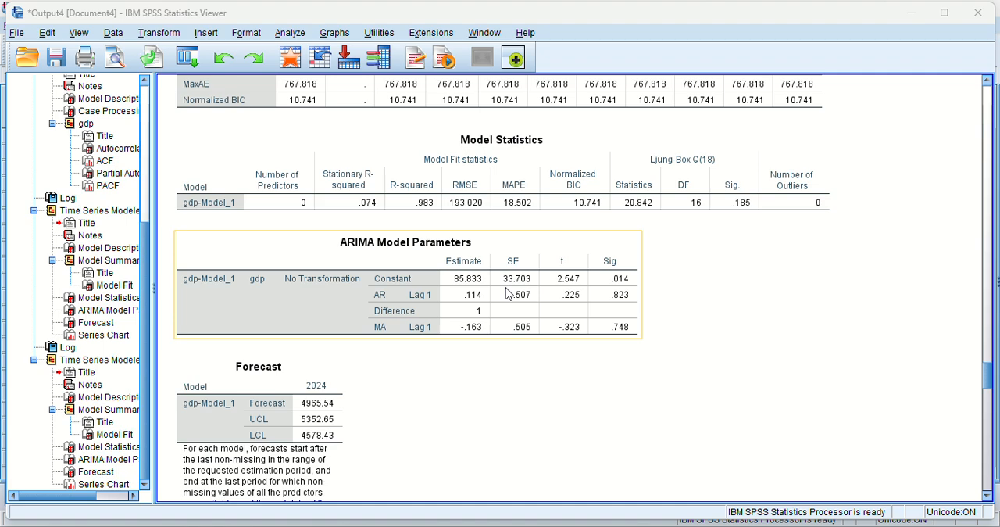
pyautogui.scroll(-15, 506, 293)
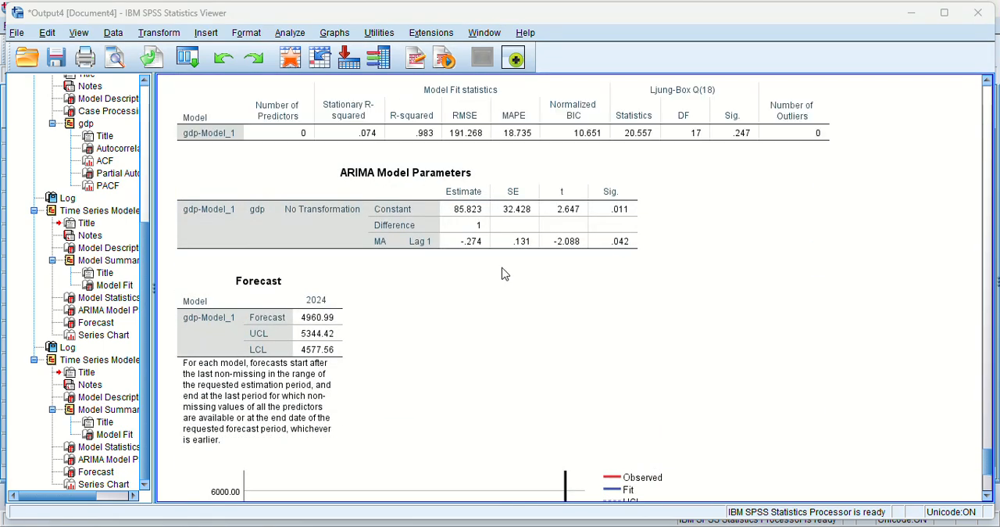
pyautogui.scroll(6, 504, 274)
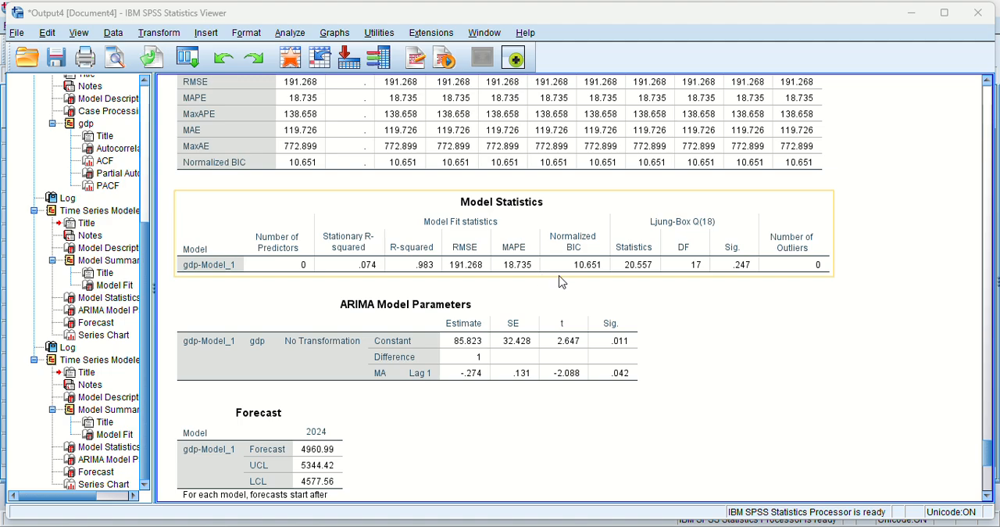
pyautogui.scroll(20, 586, 280)
pyautogui.scroll(-10, 614, 282)
pyautogui.scroll(15, 614, 282)
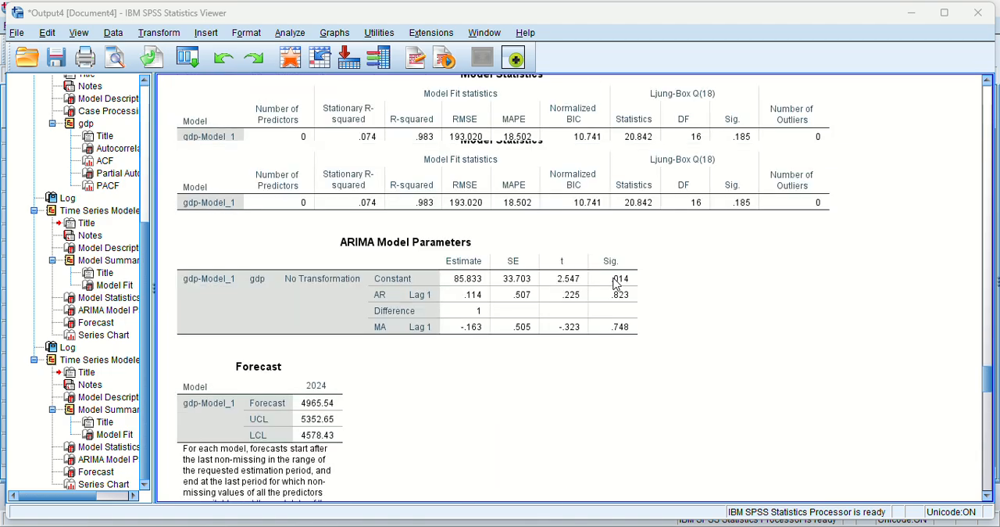
# Recheck the ARIMA(1,1,1) parameter significance and series chart against the ARIMA(0,1,1) parameters, 2024 forecast and model fit tables.
pyautogui.scroll(15, 614, 283)
pyautogui.scroll(-15, 614, 283)
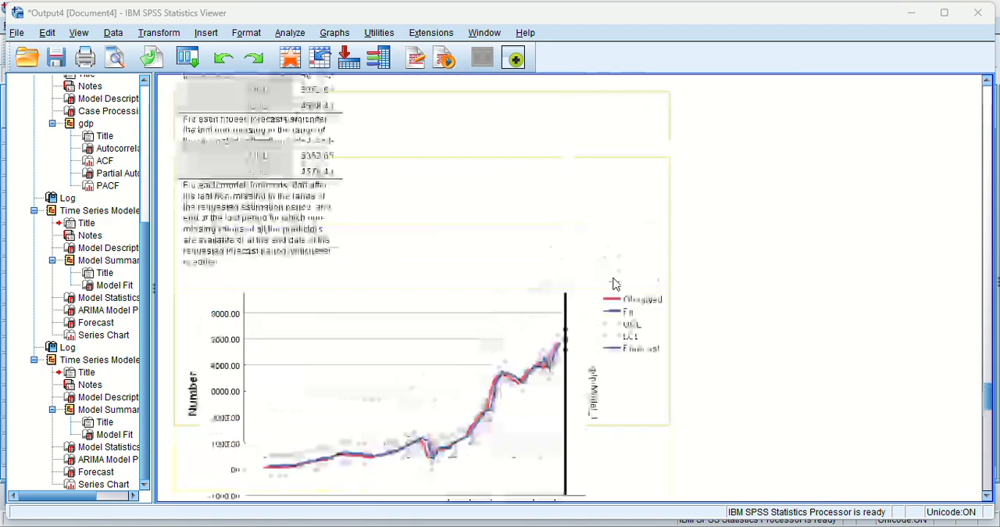
pyautogui.scroll(8, 614, 283)
pyautogui.scroll(2, 614, 283)
pyautogui.scroll(-12, 614, 283)
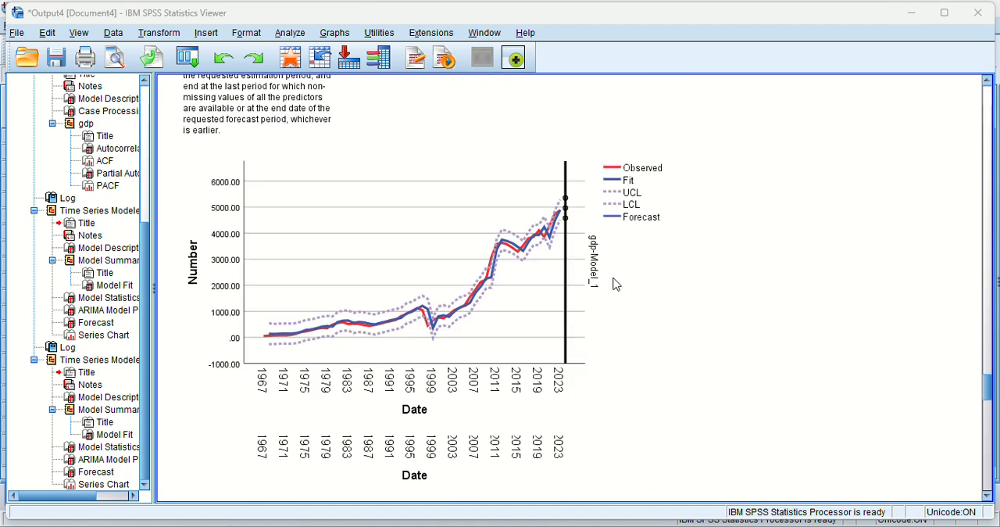
pyautogui.click(614, 283)
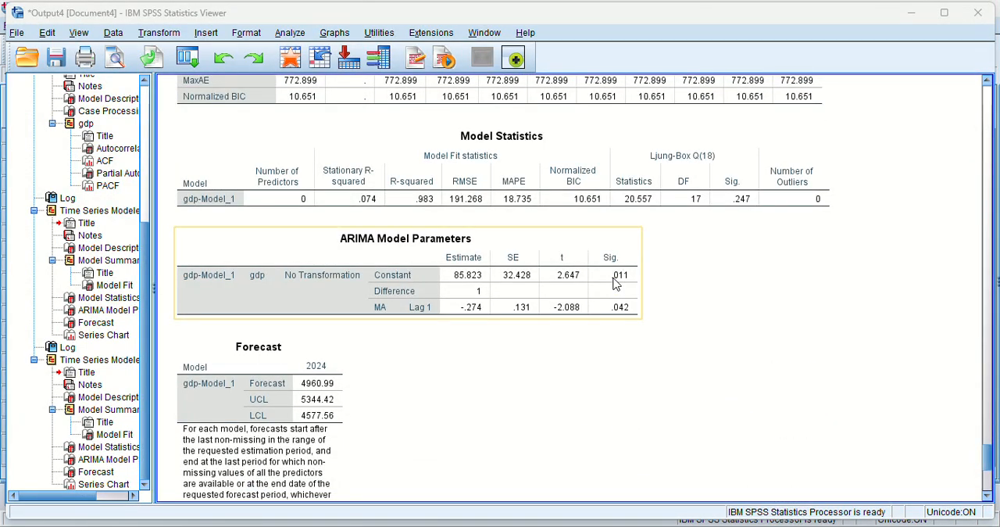
pyautogui.scroll(-1, 614, 279)
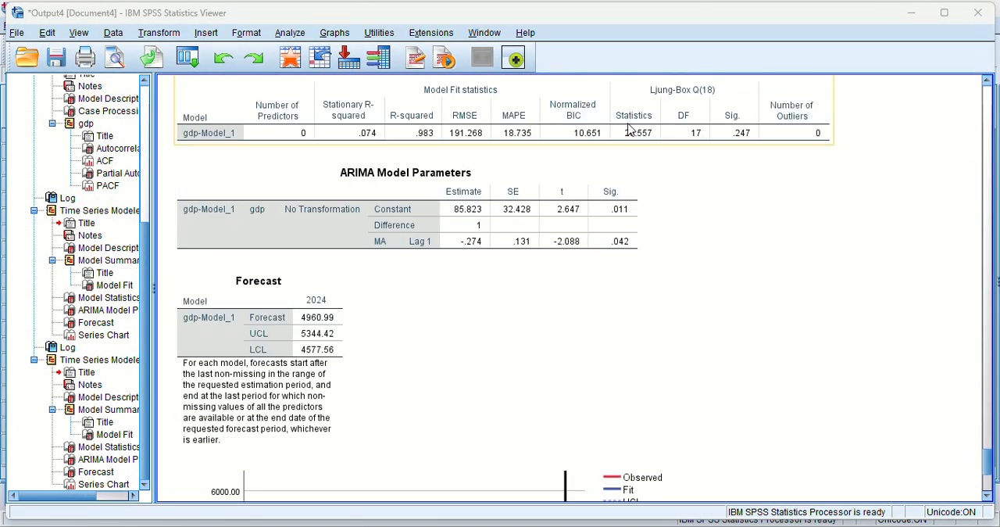
pyautogui.scroll(1, 553, 152)
pyautogui.scroll(1, 553, 158)
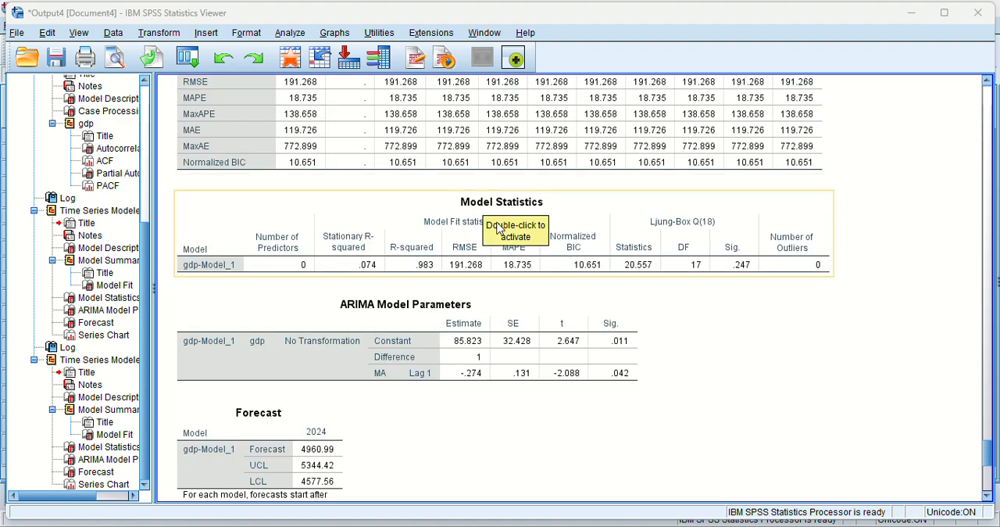
pyautogui.scroll(2, 499, 227)
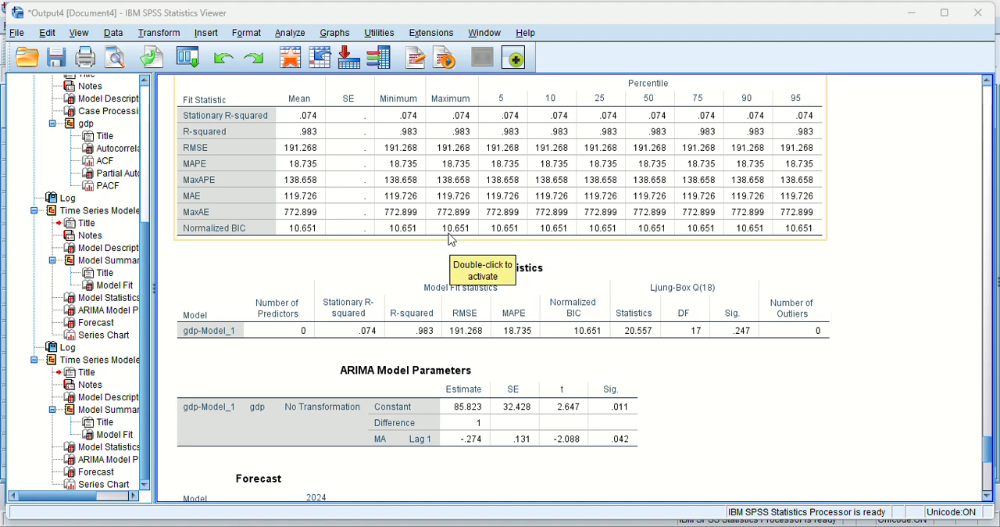
pyautogui.scroll(4, 450, 239)
pyautogui.scroll(8, 450, 239)
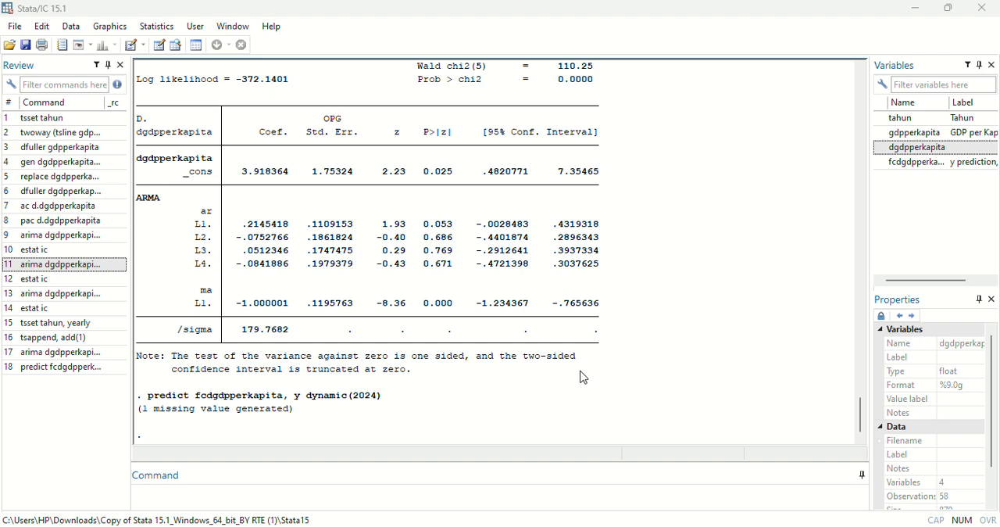
# Switch to Stata's Data Editor to view the fcdgdpperkapita prediction for 2024.
pyautogui.moveTo(673, 526)
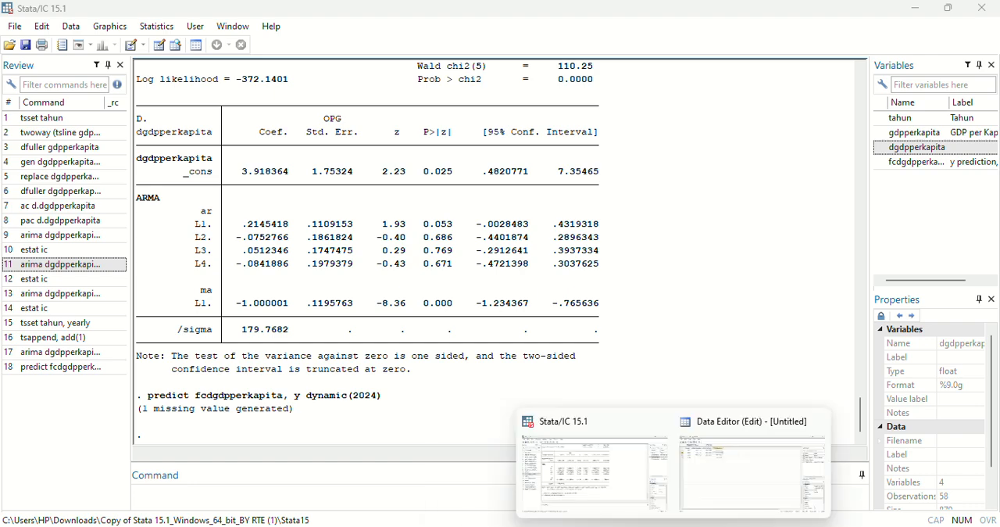
pyautogui.click(706, 470)
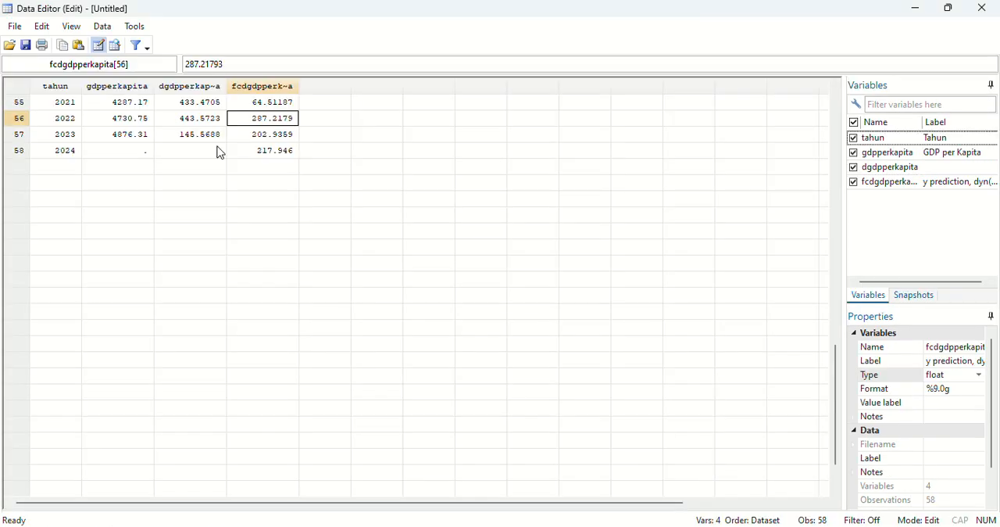